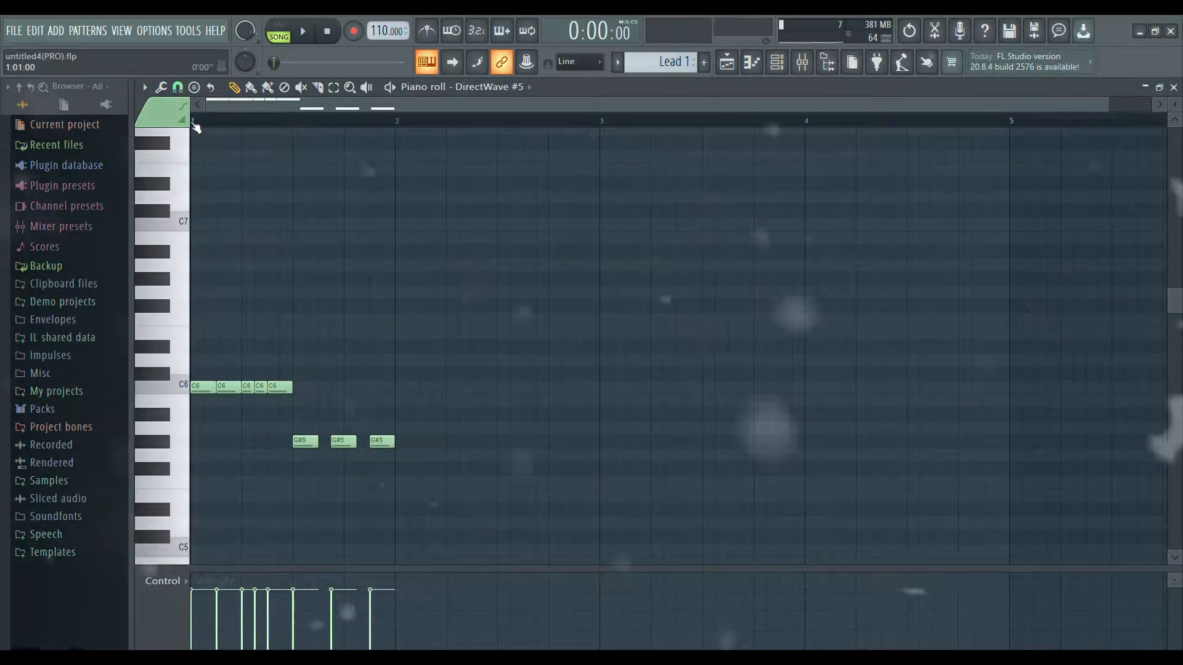
# Step: Continue the lead melody in bar 2 with four D#5 notes, two short G5 notes and a D6 note
pyautogui.click(308, 37)
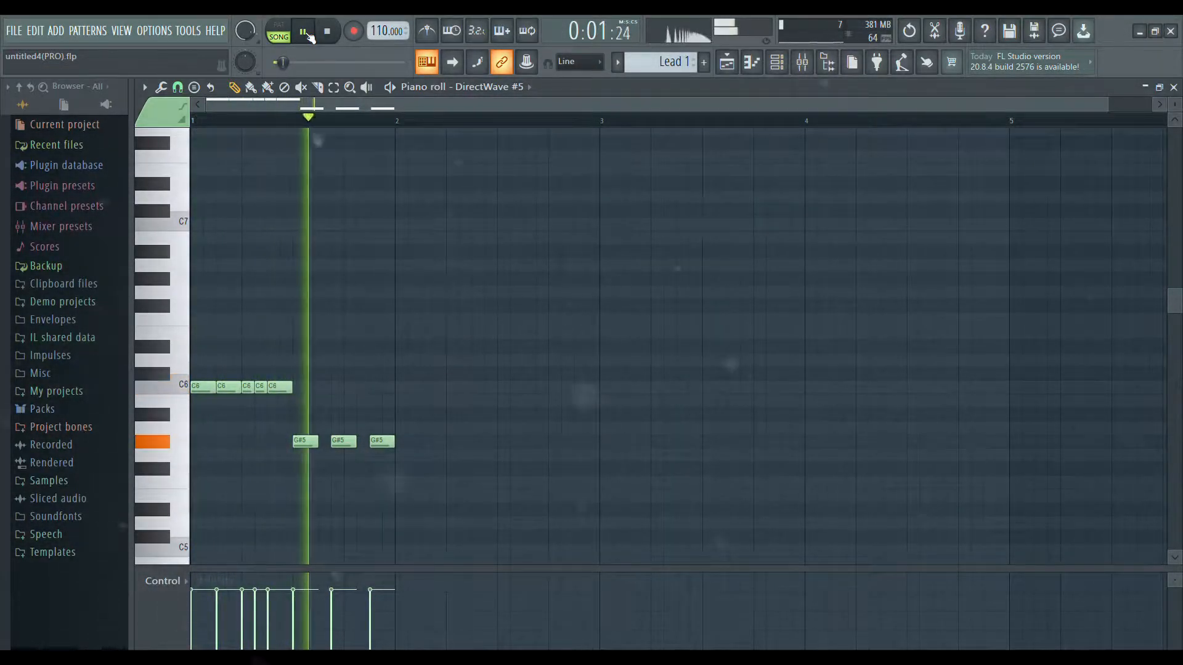
pyautogui.click(305, 34)
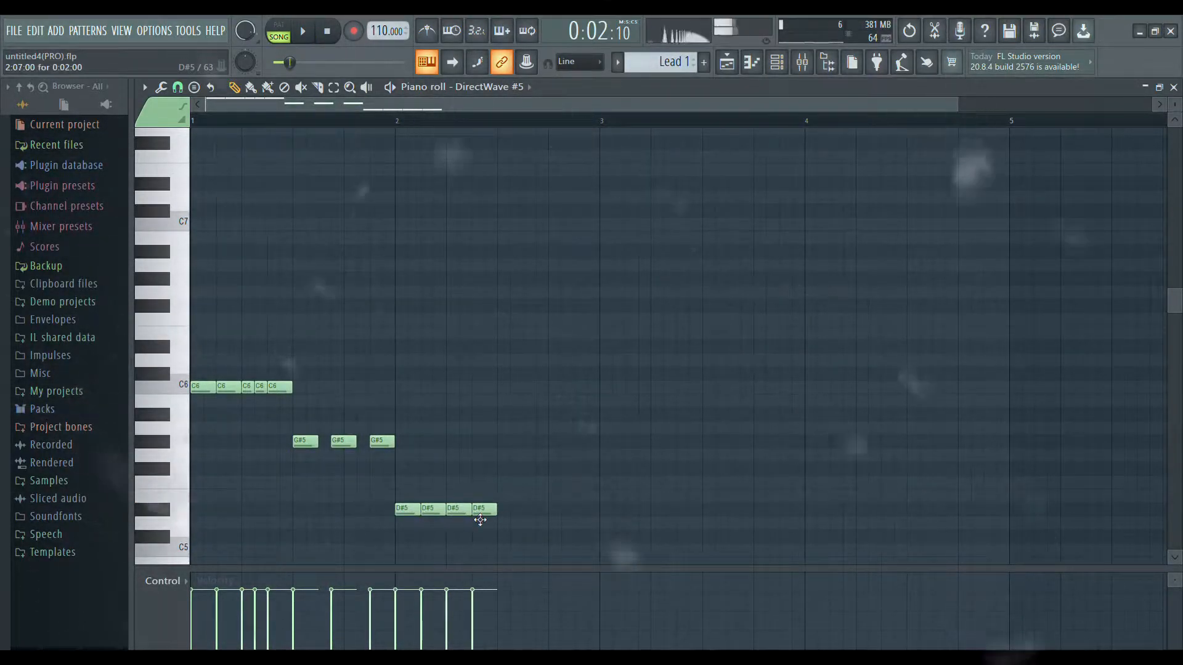
pyautogui.click(502, 455)
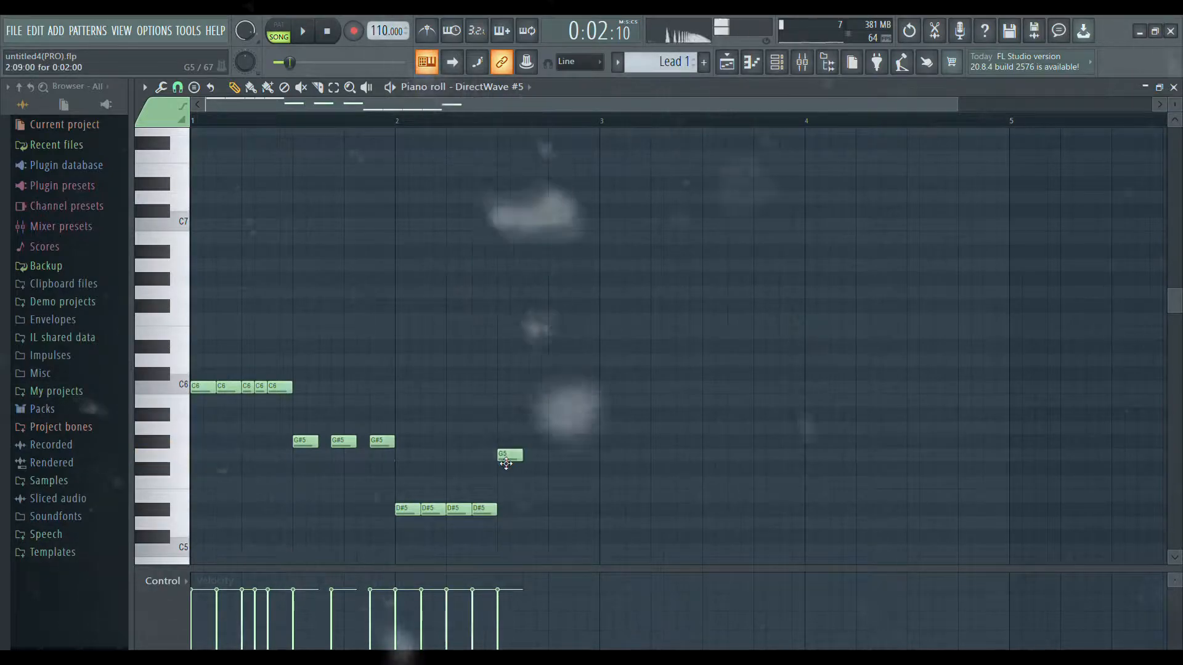
pyautogui.click(185, 337)
pyautogui.moveTo(567, 339); pyautogui.dragTo(554, 339)
pyautogui.moveTo(559, 339); pyautogui.dragTo(557, 366)
pyautogui.click(189, 359)
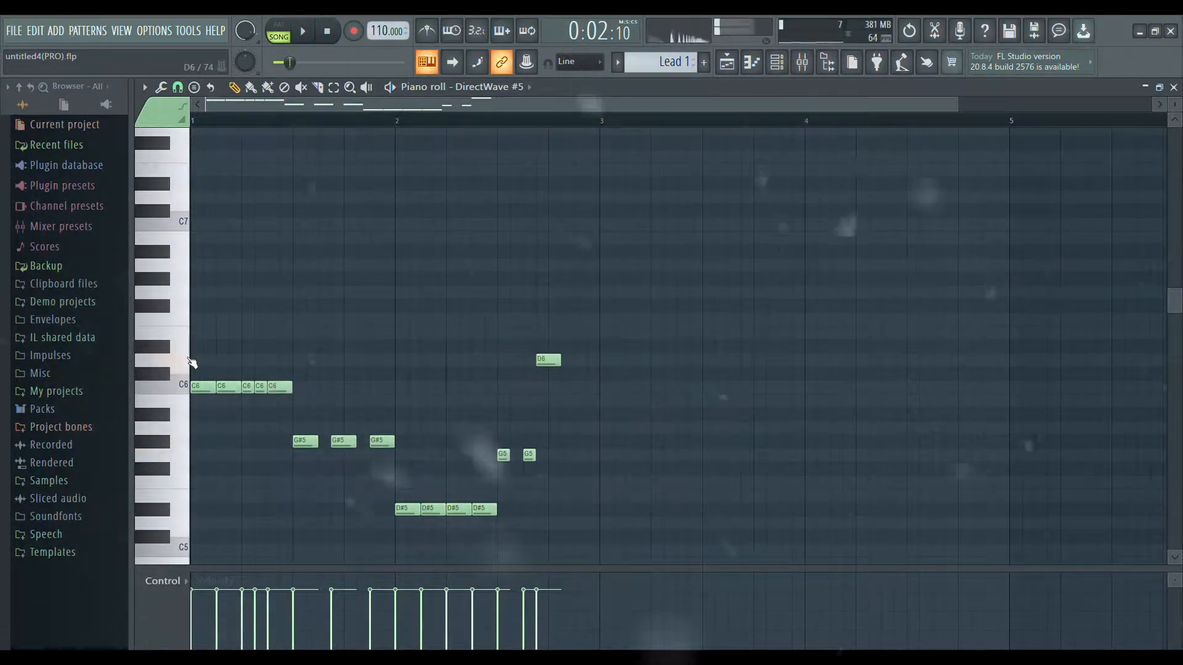
# Step: Complete bar 2 of the lead melody with short G6, D6 and G5 notes
pyautogui.press('space')
pyautogui.click(183, 278)
pyautogui.moveTo(578, 303)
pyautogui.mouseDown()
pyautogui.moveTo(587, 267)
pyautogui.moveTo(587, 294)
pyautogui.moveTo(575, 295)
pyautogui.mouseUp()
pyautogui.click(580, 360)
pyautogui.click(592, 456)
# Step: Add five consecutive C6 notes in the first half of bar 3, repeating the rhythm of the melody's opening
pyautogui.click(606, 388)
pyautogui.click(633, 391)
pyautogui.moveTo(610, 392); pyautogui.dragTo(703, 392)
pyautogui.click(658, 391)
pyautogui.click(670, 392)
pyautogui.click(682, 390)
# Step: Add three G#5 notes in the second half of bar 3 and four D#5 notes at the start of bar 4
pyautogui.click(709, 443)
pyautogui.click(748, 443)
pyautogui.click(785, 443)
pyautogui.moveTo(816, 442); pyautogui.dragTo(805, 442)
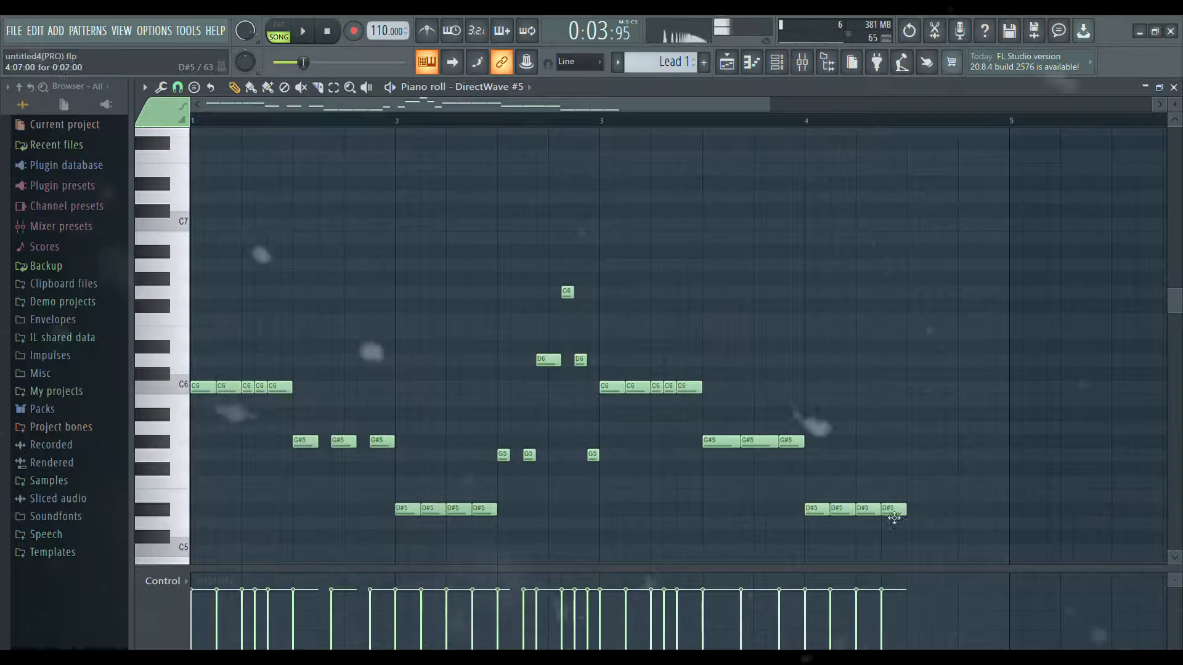
# Step: Complete bar 4 with two G5 notes, a G6 and a D6, and play back the full lead melody
pyautogui.click(913, 456)
pyautogui.click(938, 456)
pyautogui.moveTo(955, 456); pyautogui.dragTo(944, 456)
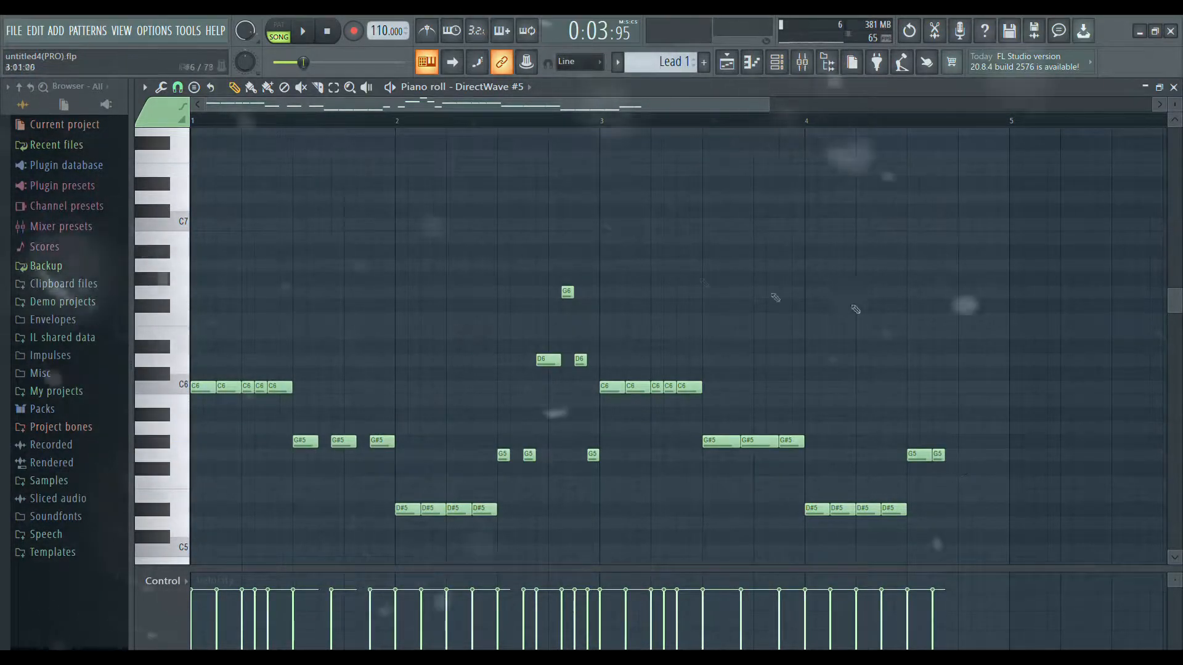
pyautogui.click(964, 293)
pyautogui.click(992, 361)
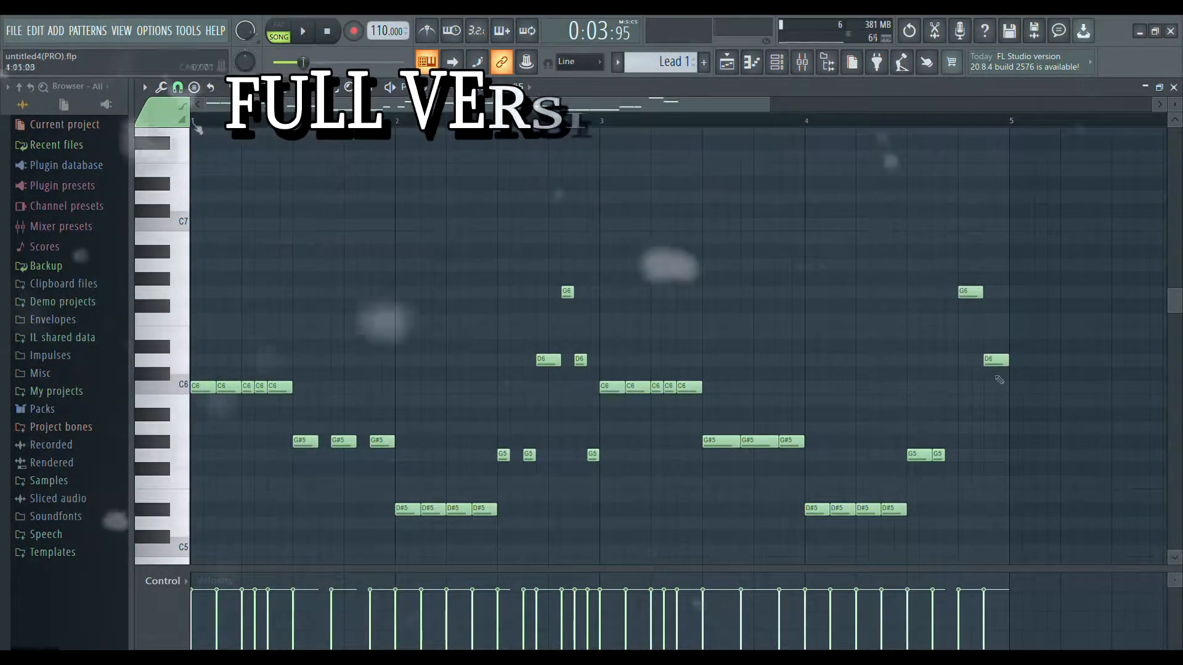
pyautogui.click(301, 31)
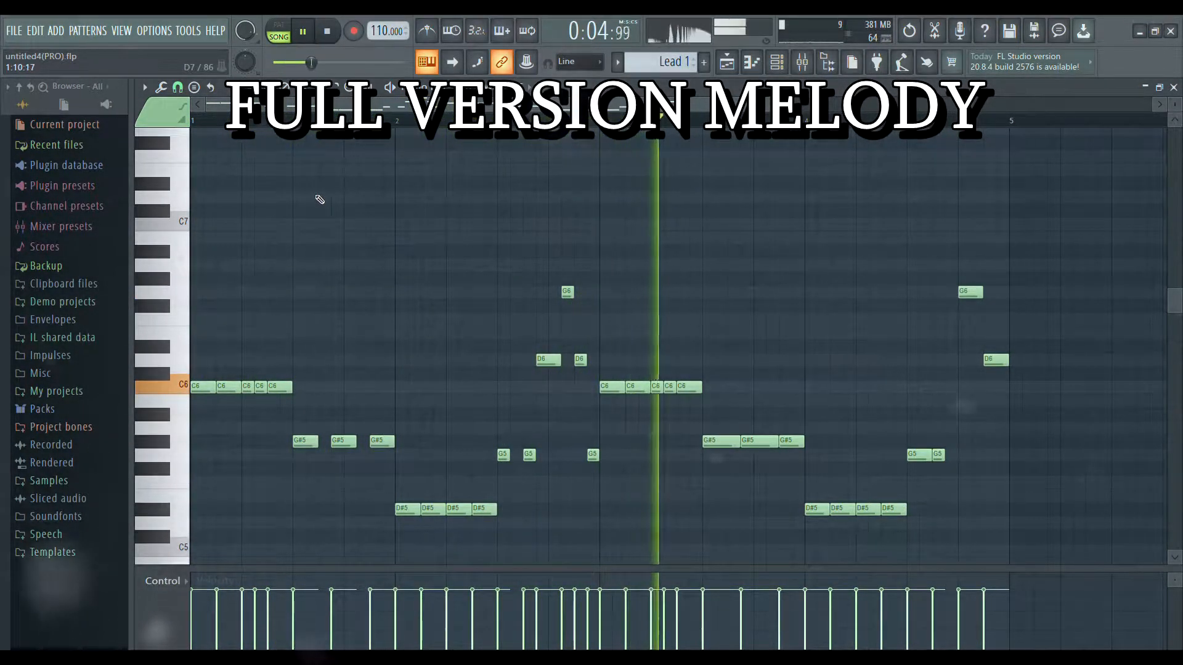
pyautogui.click(303, 31)
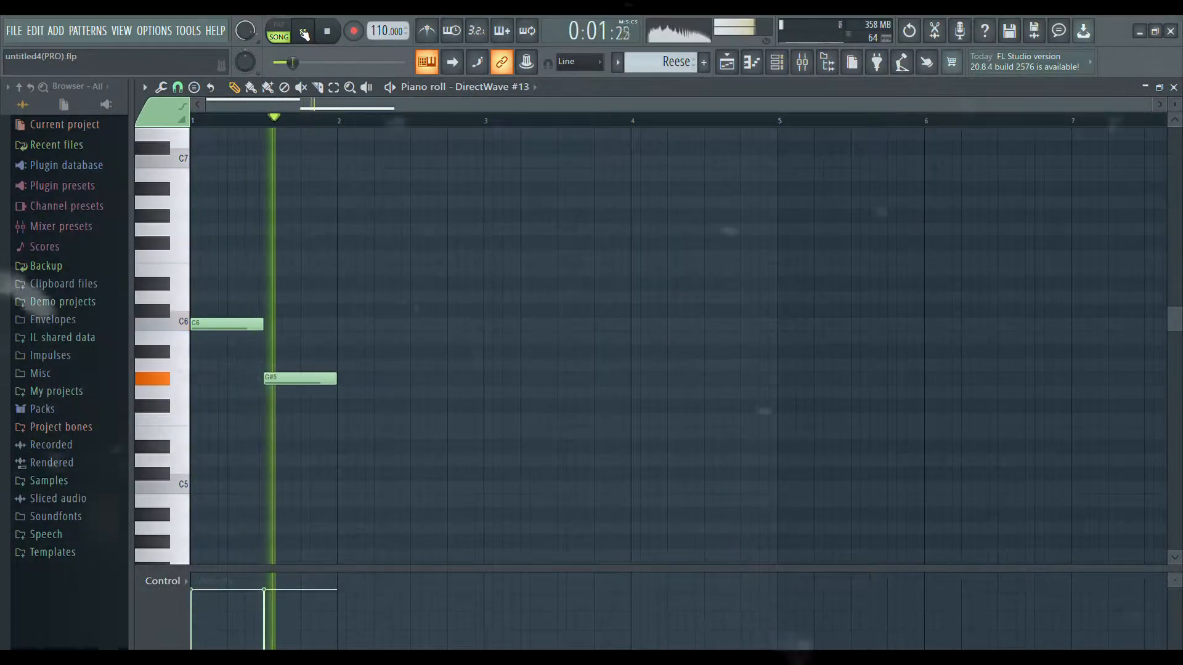
# Step: Extend the Reese pattern with half-bar D#5 and G5 notes in bar 2 and repeat the C6, G#5, D#5, G5 sequence through bar 4
pyautogui.press('space')
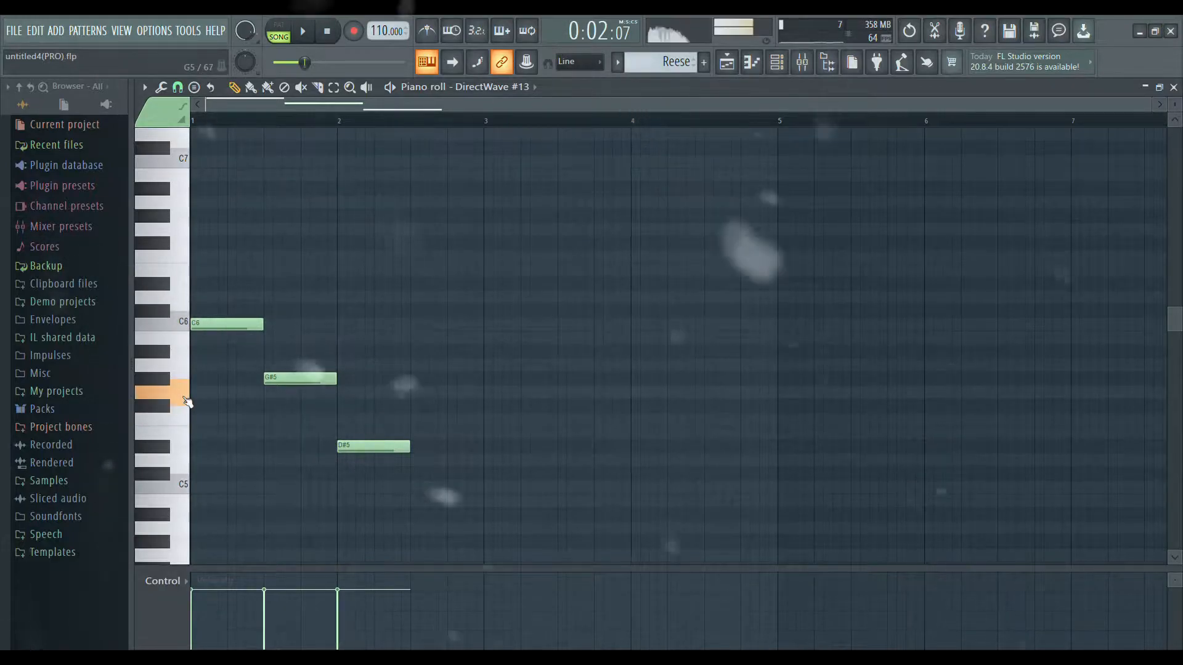
pyautogui.press('space')
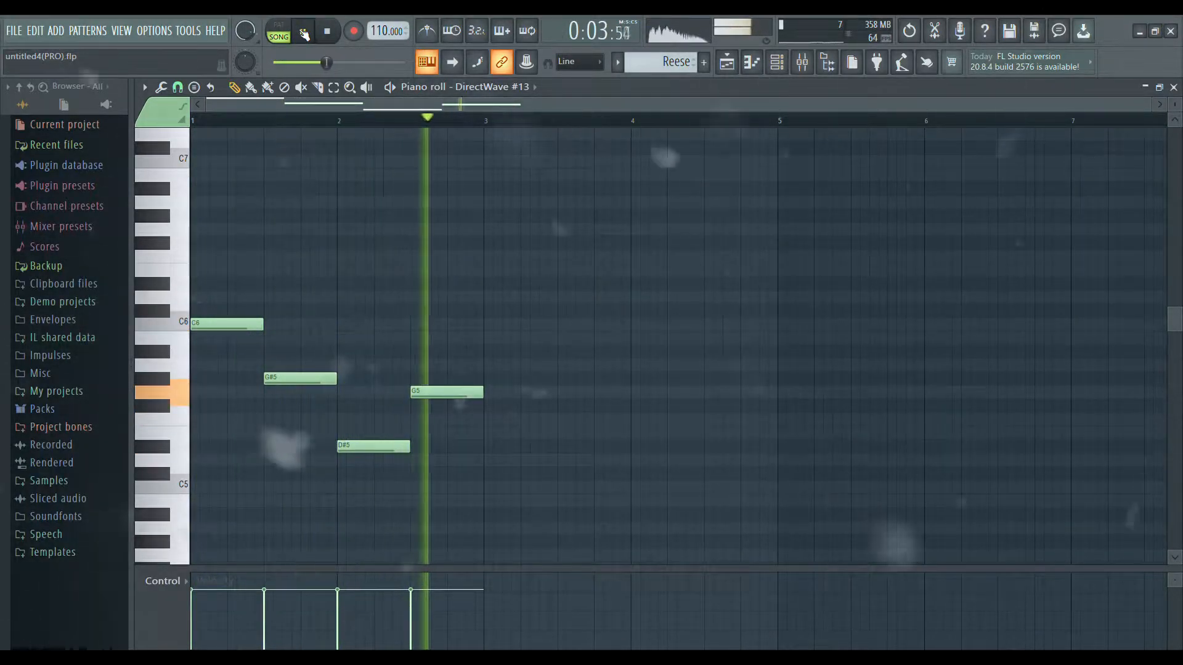
pyautogui.click(489, 324)
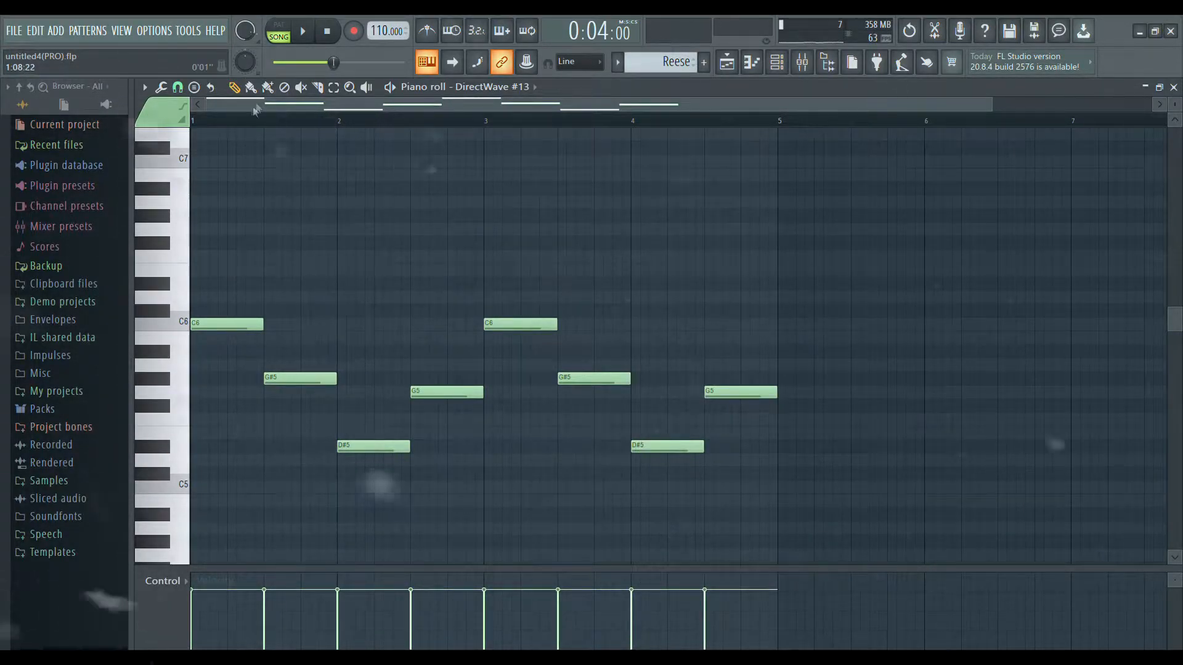
# Step: Show the playlist and review the arranged intro with its lead, Reese, drum and effect tracks
pyautogui.press('F5')
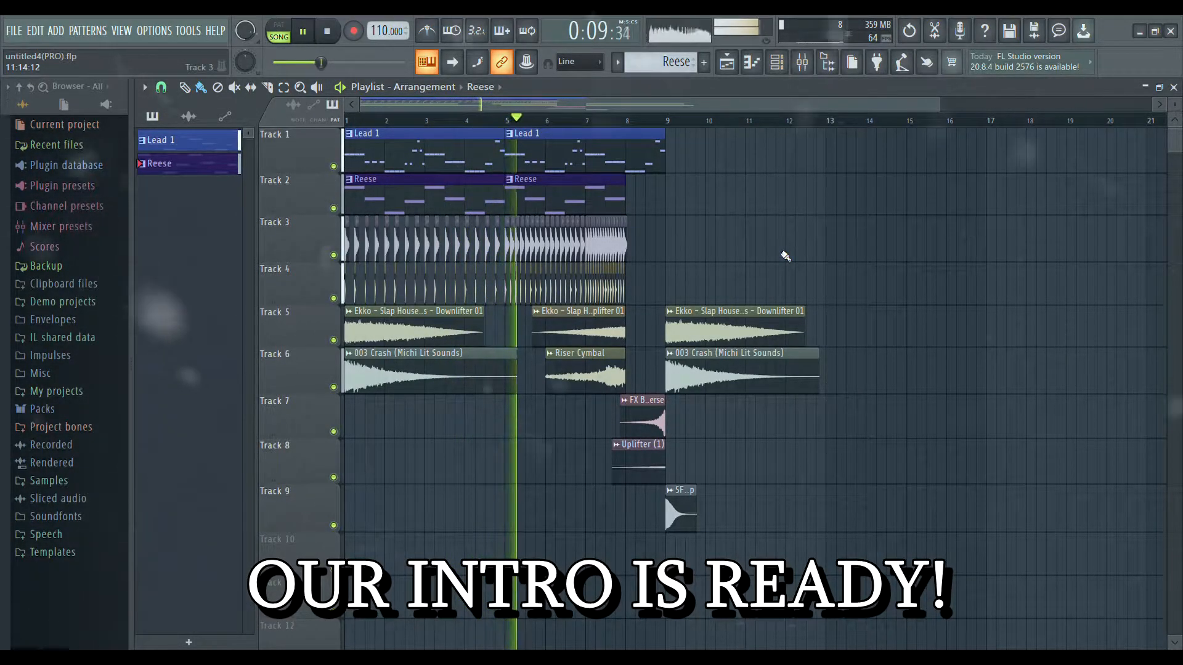
pyautogui.scroll(5, 666, 244)
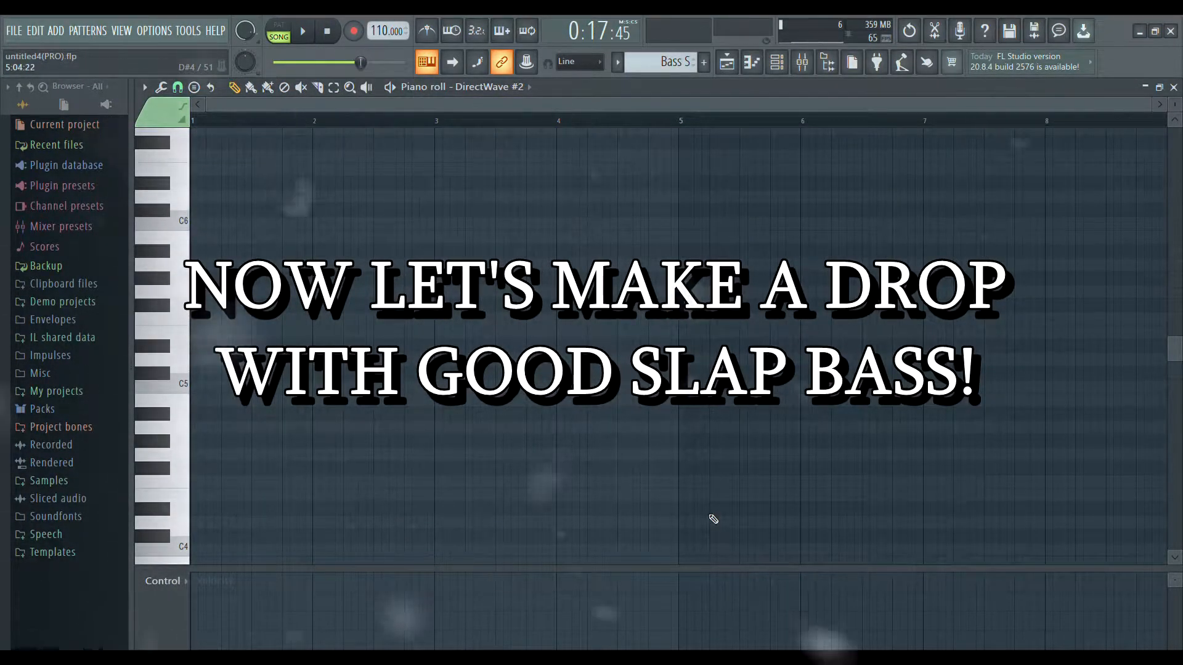
# Step: Start the slap bass line with three C5 and three G#4 notes in bar 1, and three D#4 notes in bar 2
pyautogui.click(195, 387)
pyautogui.moveTo(210, 393); pyautogui.dragTo(214, 391)
pyautogui.click(222, 388)
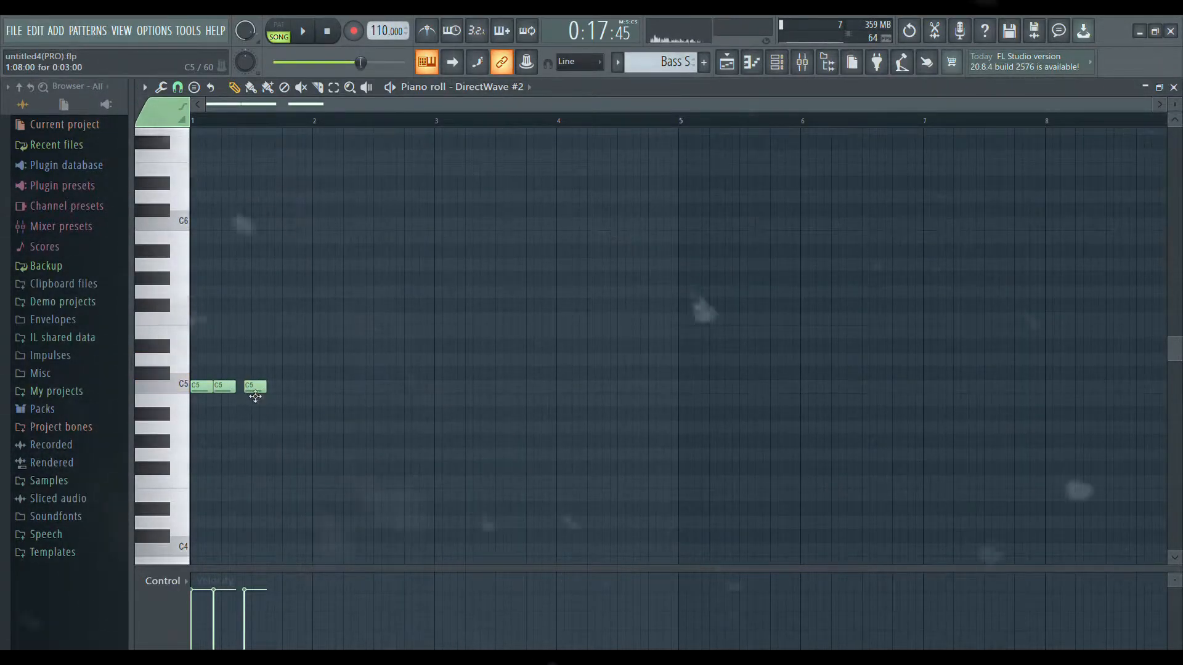
pyautogui.moveTo(262, 391); pyautogui.dragTo(251, 391)
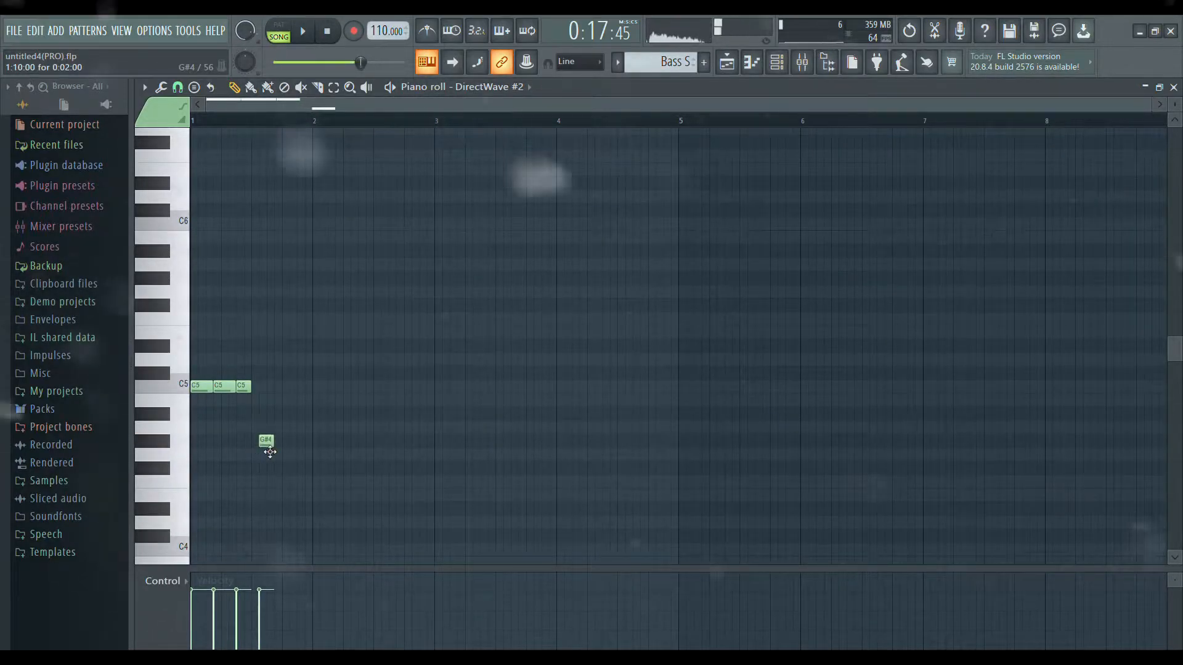
pyautogui.moveTo(272, 451); pyautogui.dragTo(278, 446)
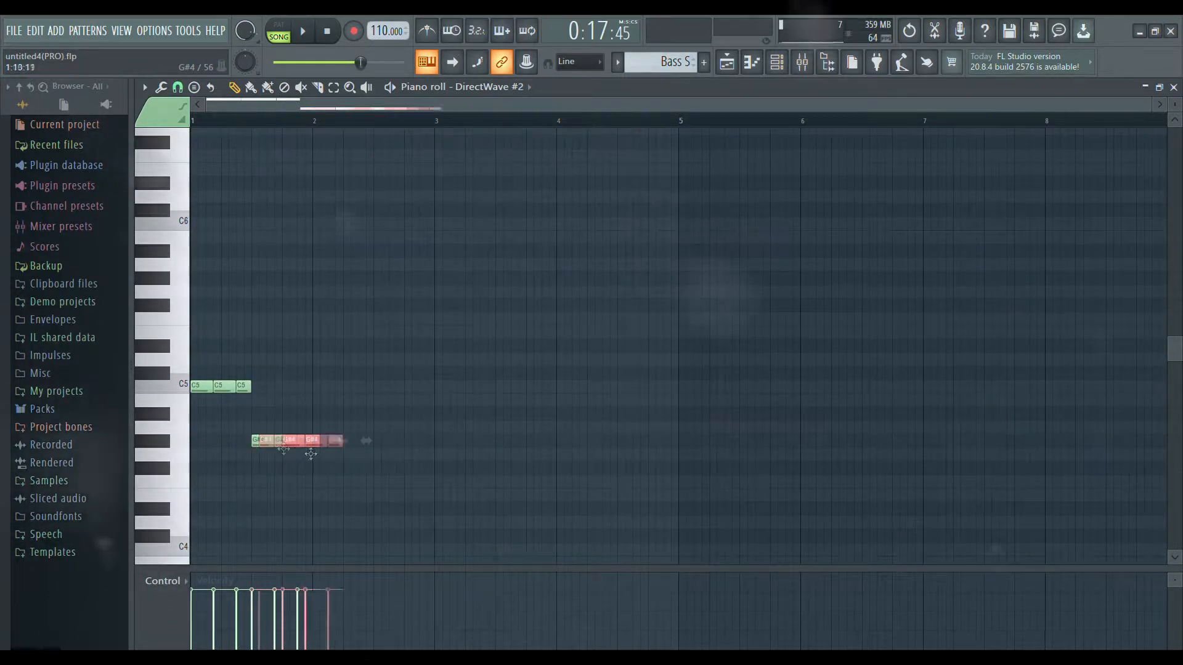
pyautogui.moveTo(326, 446); pyautogui.dragTo(328, 473)
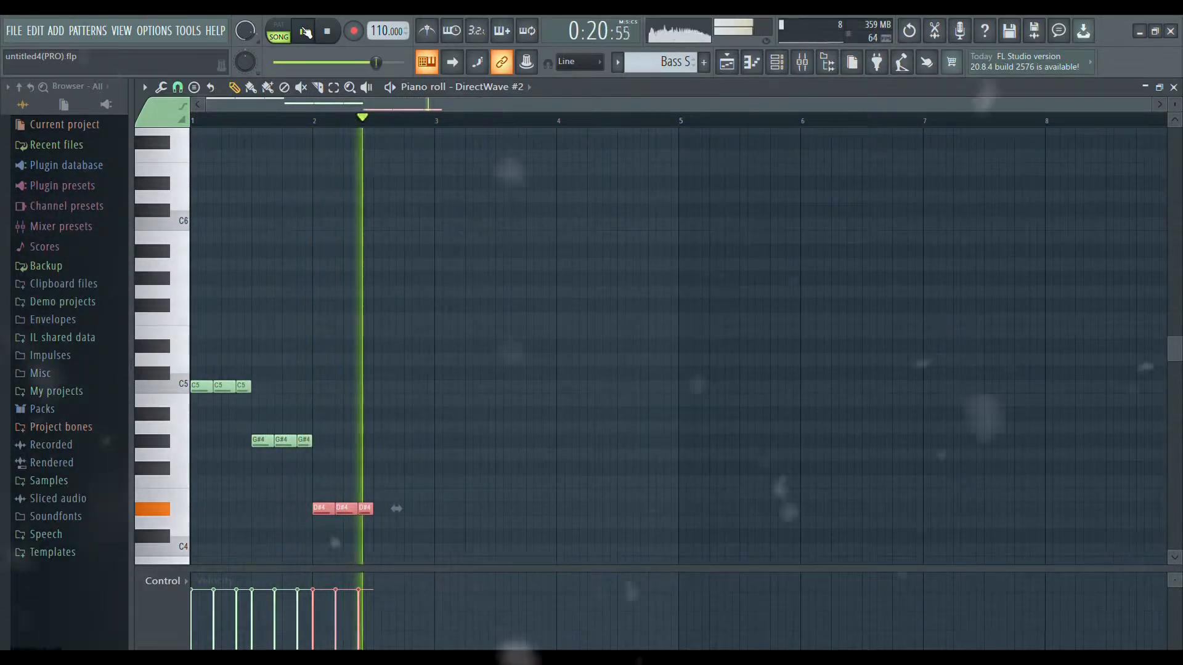
# Step: Finish bar 2 of the bass line with two short G4 notes, a G5 and a G4, and play it back
pyautogui.click(379, 454)
pyautogui.click(395, 454)
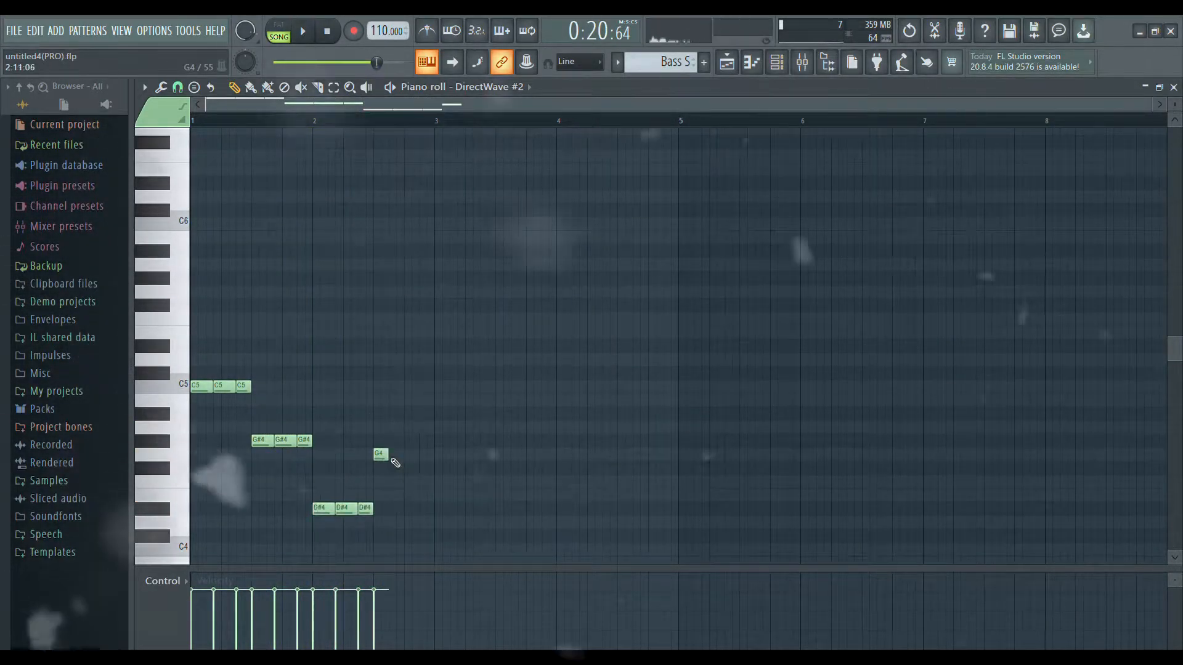
pyautogui.click(425, 454)
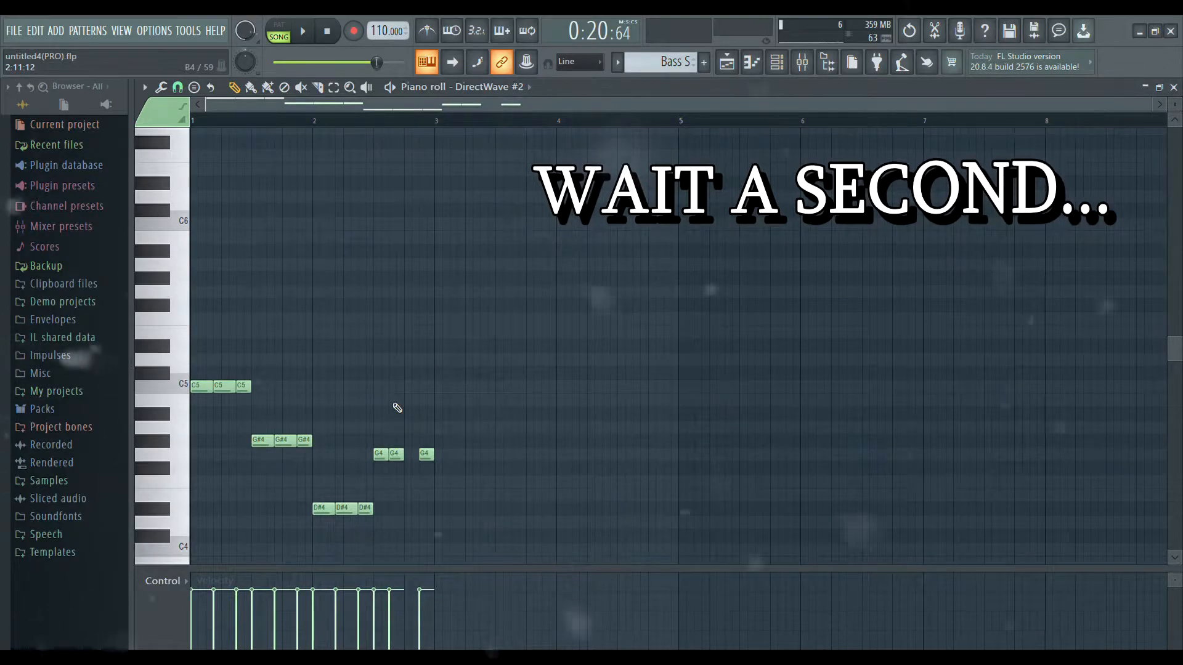
pyautogui.click(411, 292)
pyautogui.click(302, 31)
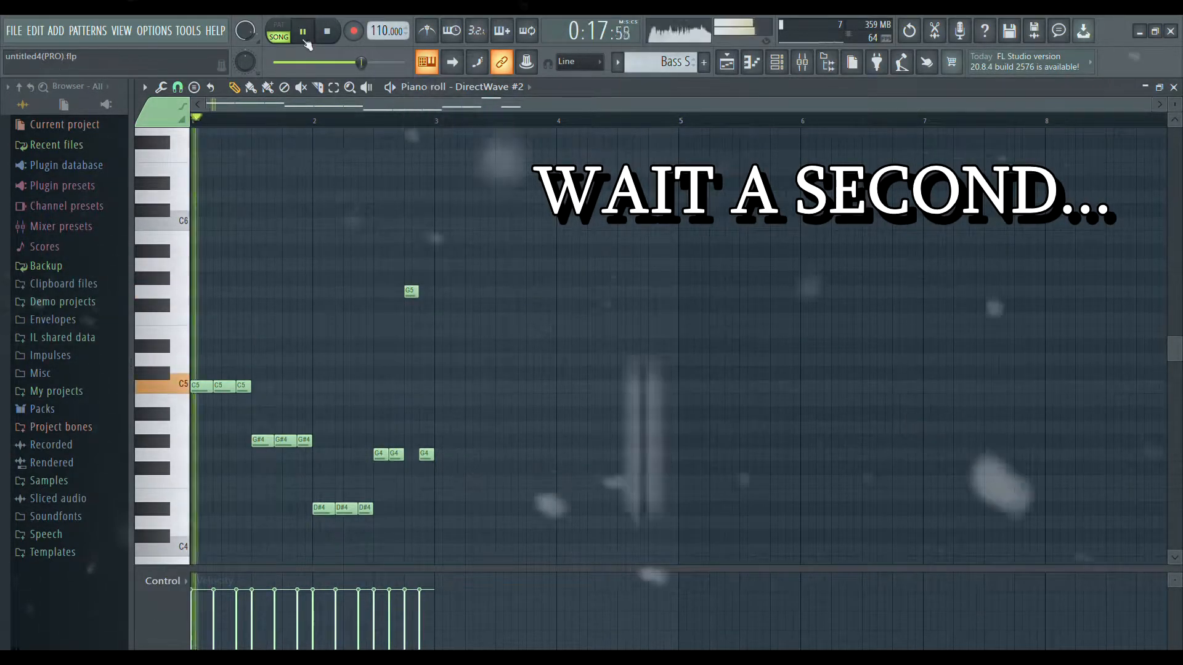
pyautogui.click(306, 34)
# Step: Duplicate the complete two-bar bass pattern into bars 3 and 4
pyautogui.scroll(-2, 555, 278)
pyautogui.hotkey('ctrl', 'a')
pyautogui.hotkey('ctrl', 'b')
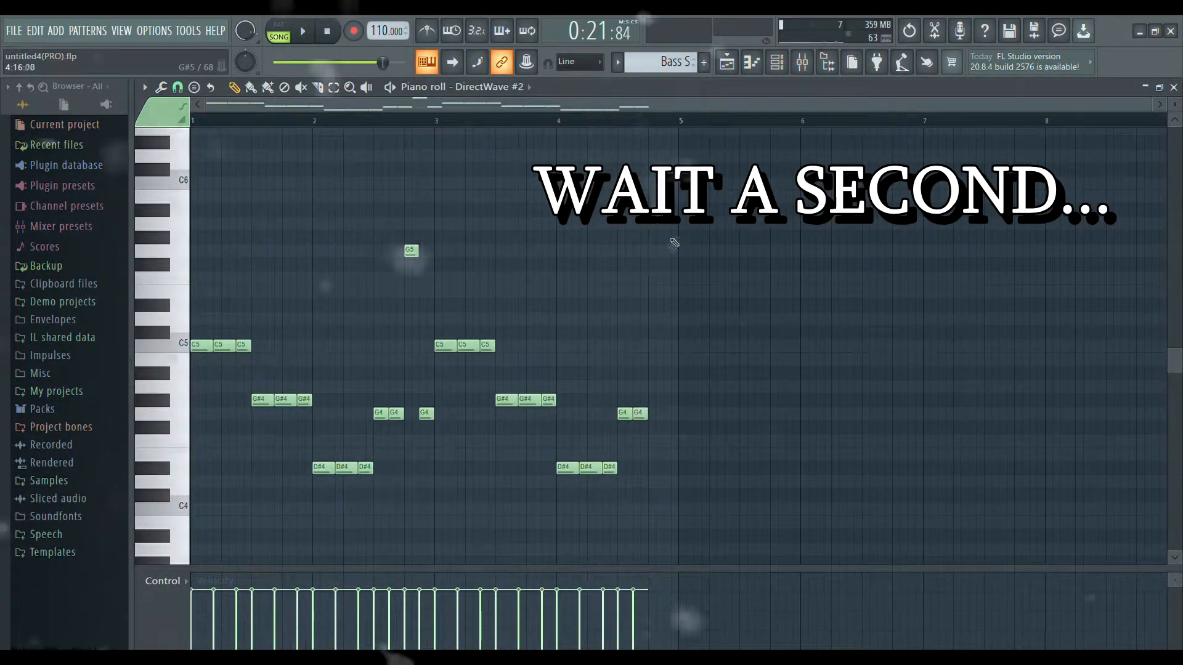
# Step: Replace the last two notes of bar 4 with a descending run of short G5, F5, D#5 and D5 notes, and play the bass line
pyautogui.moveTo(663, 253); pyautogui.dragTo(657, 253)
pyautogui.scroll(1, 657, 254)
pyautogui.click(668, 304)
pyautogui.click(677, 318)
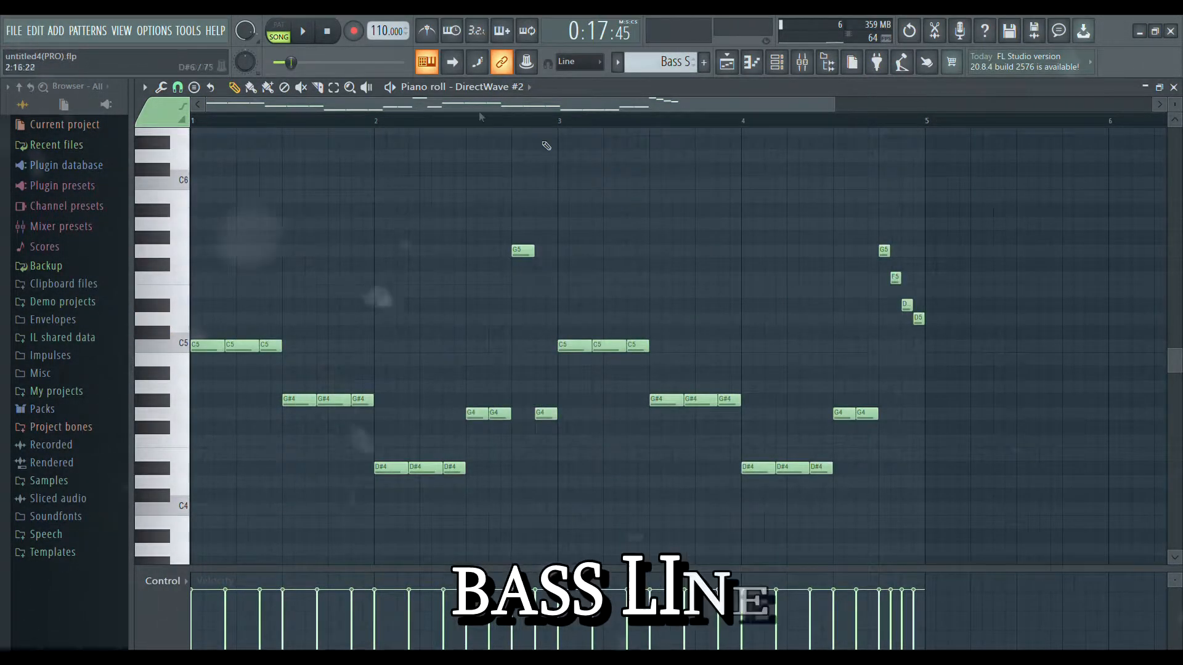
pyautogui.click(303, 32)
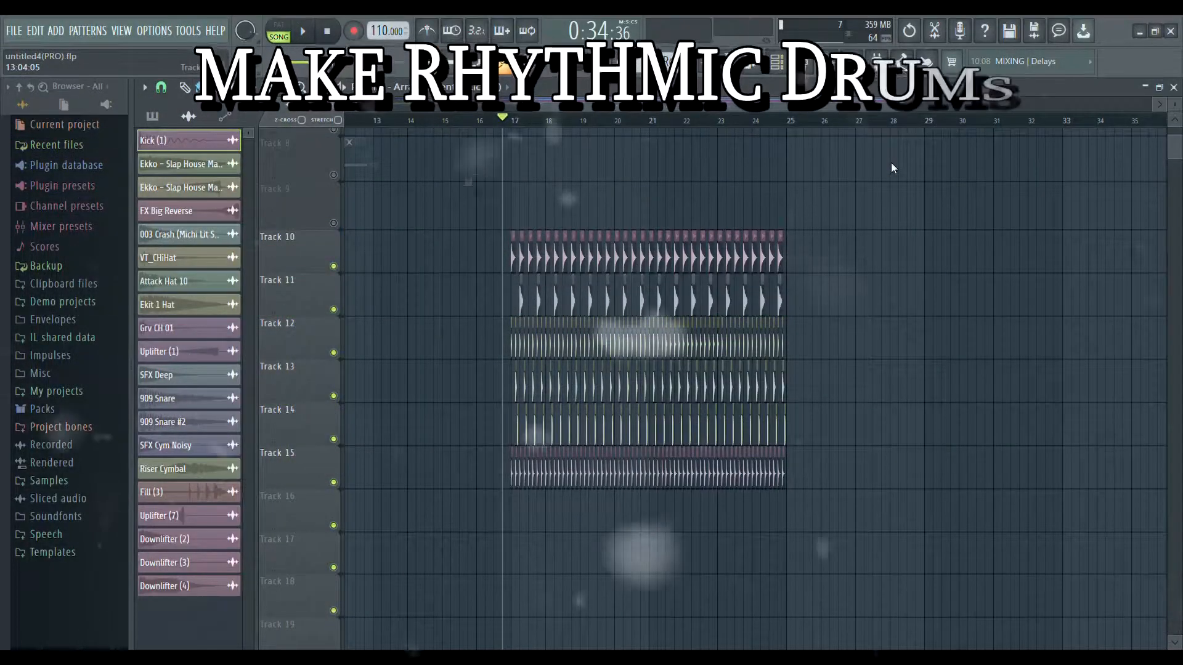
# Step: Inspect the sample settings of the Kick (1) clip on Track 10 and the 909 Snare clip on Track 11
pyautogui.doubleClick(521, 262)
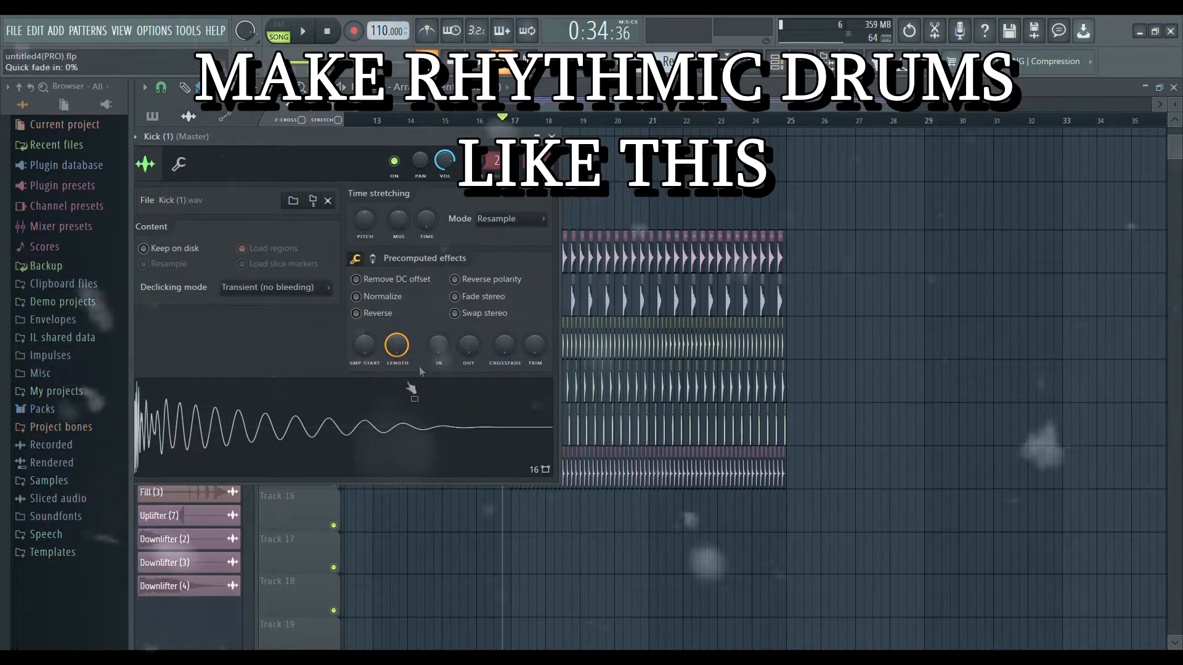
pyautogui.click(551, 136)
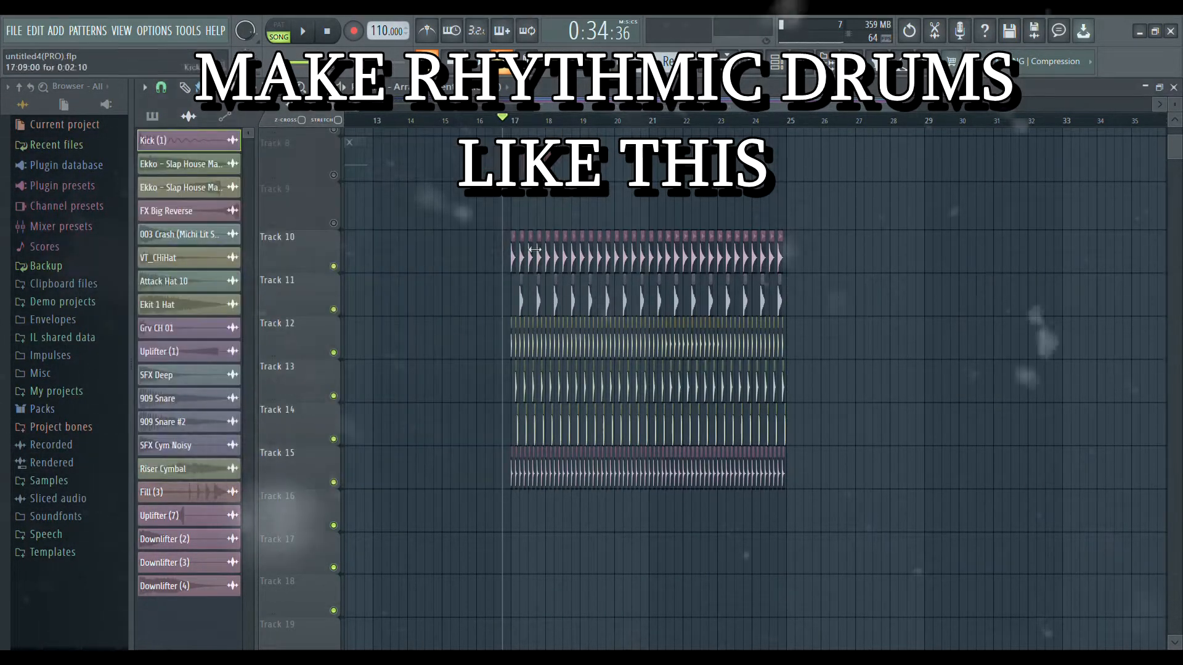
pyautogui.click(528, 304)
pyautogui.doubleClick(529, 304)
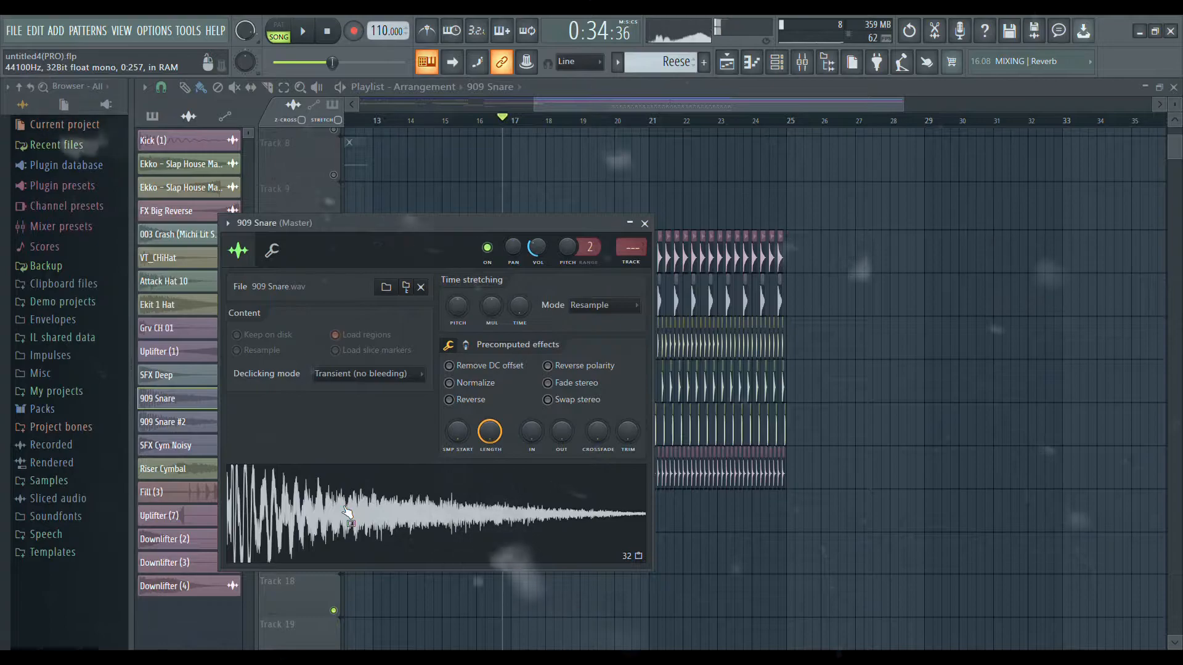
pyautogui.click(645, 225)
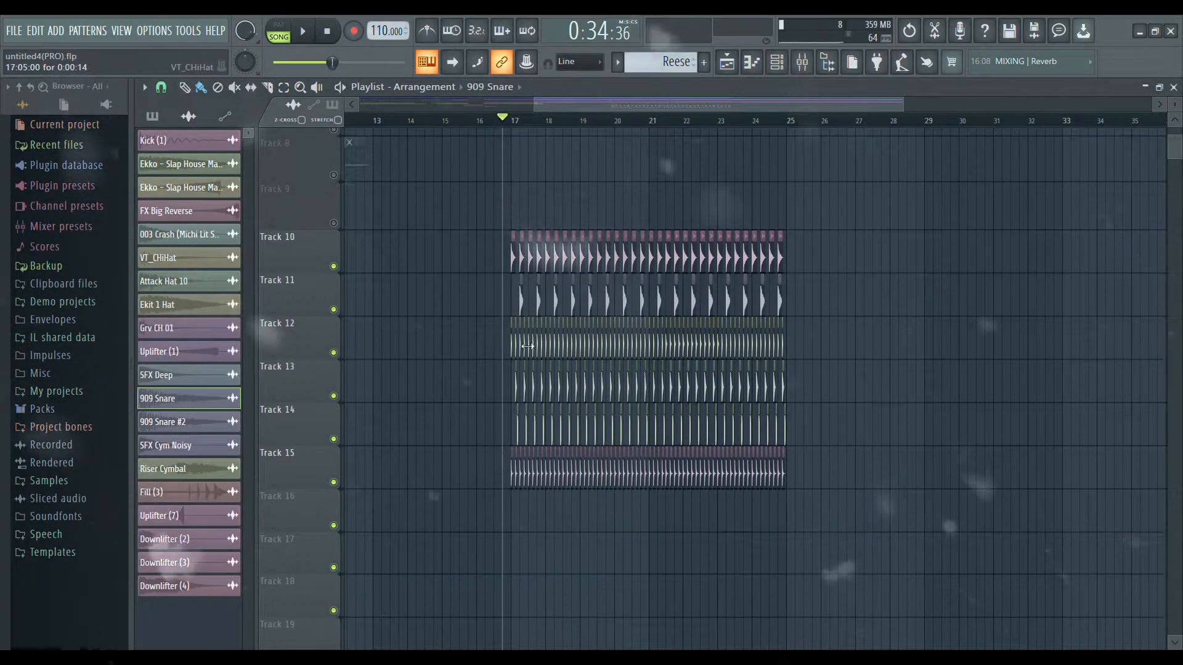
# Step: Inspect the hat samples on Tracks 12 to 15: VT_CHiHat, Attack Hat 10, Ekit 1 Hat and Grv CH 01
pyautogui.doubleClick(528, 346)
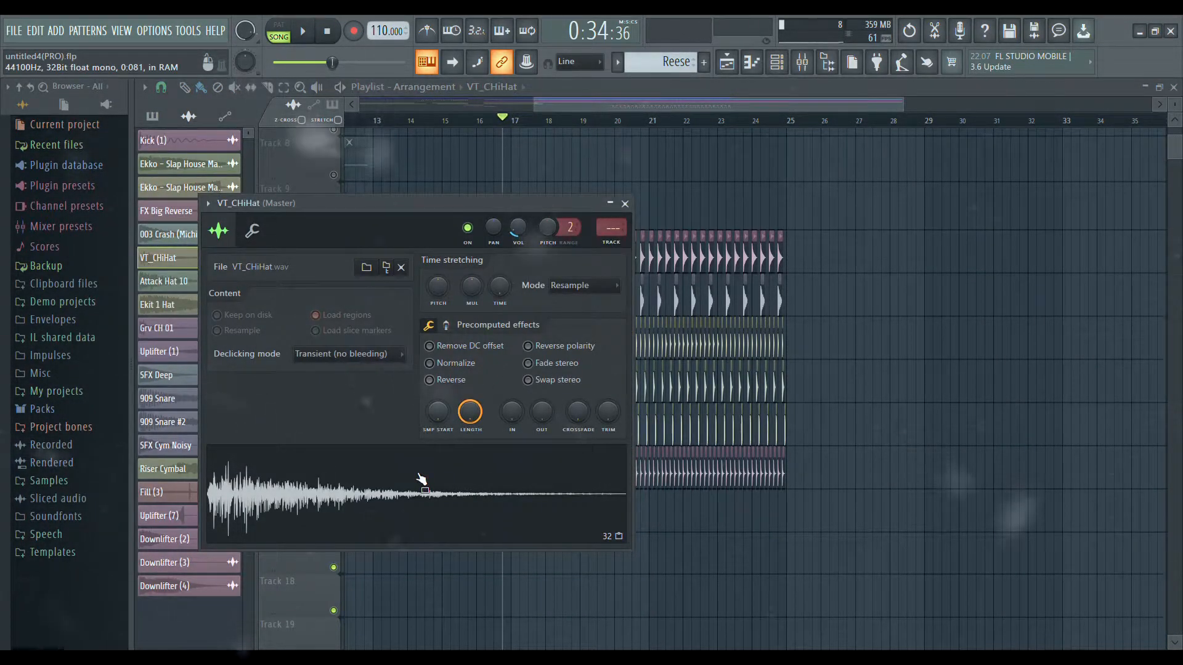
pyautogui.click(610, 202)
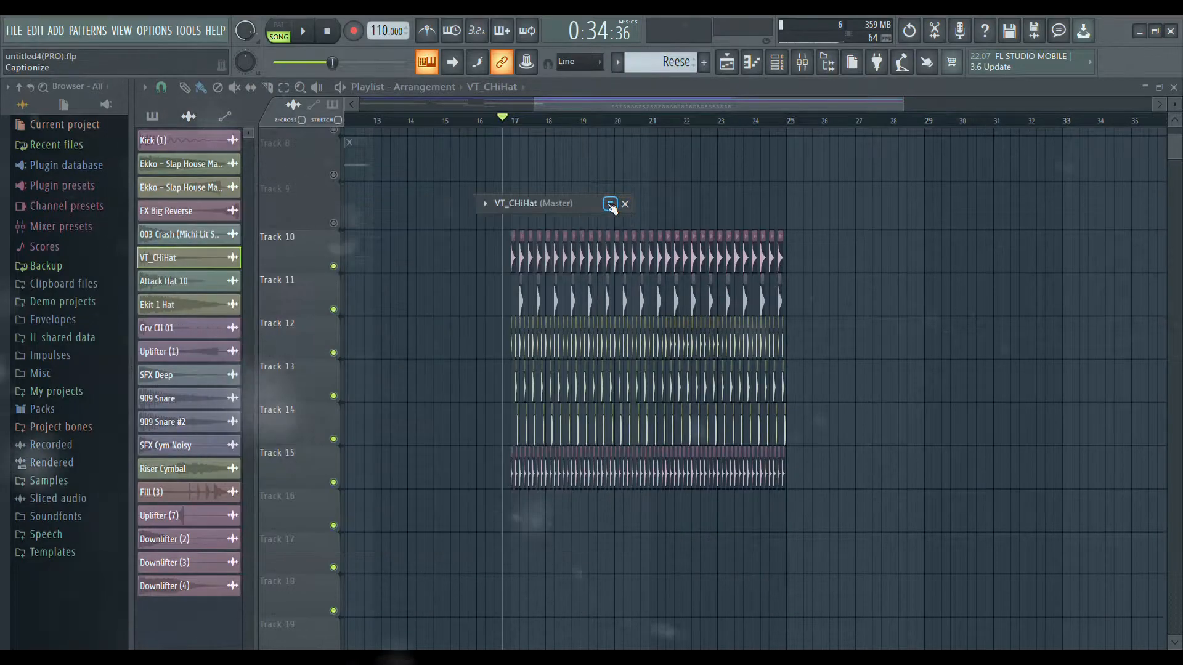
pyautogui.doubleClick(522, 382)
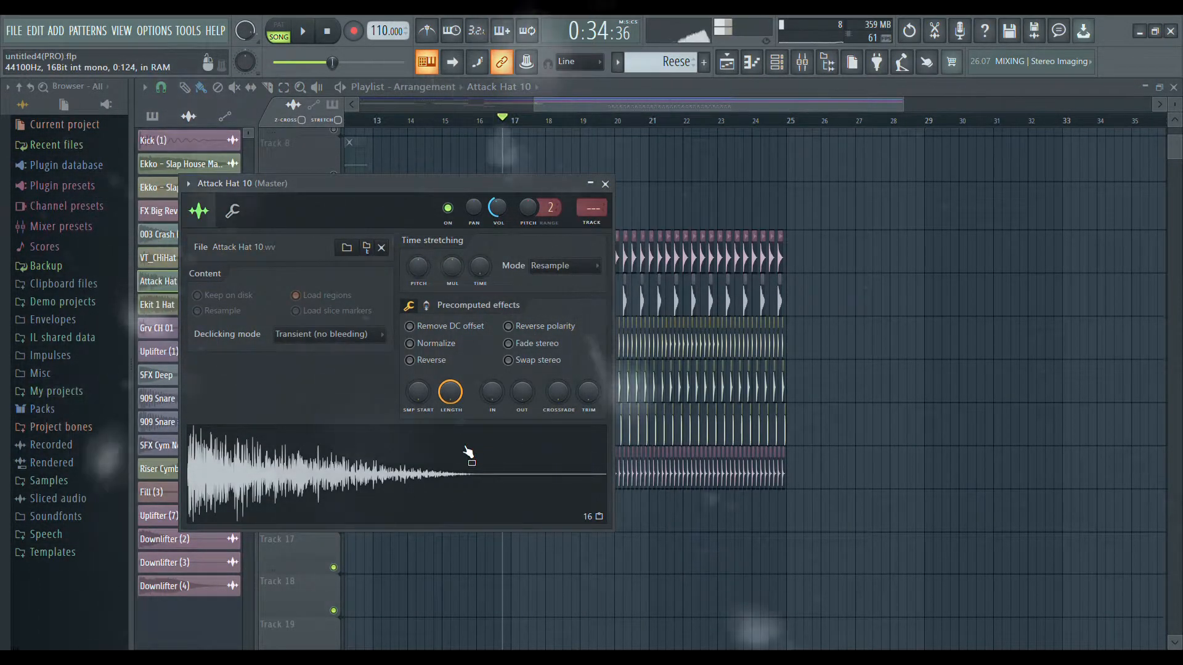
pyautogui.click(591, 183)
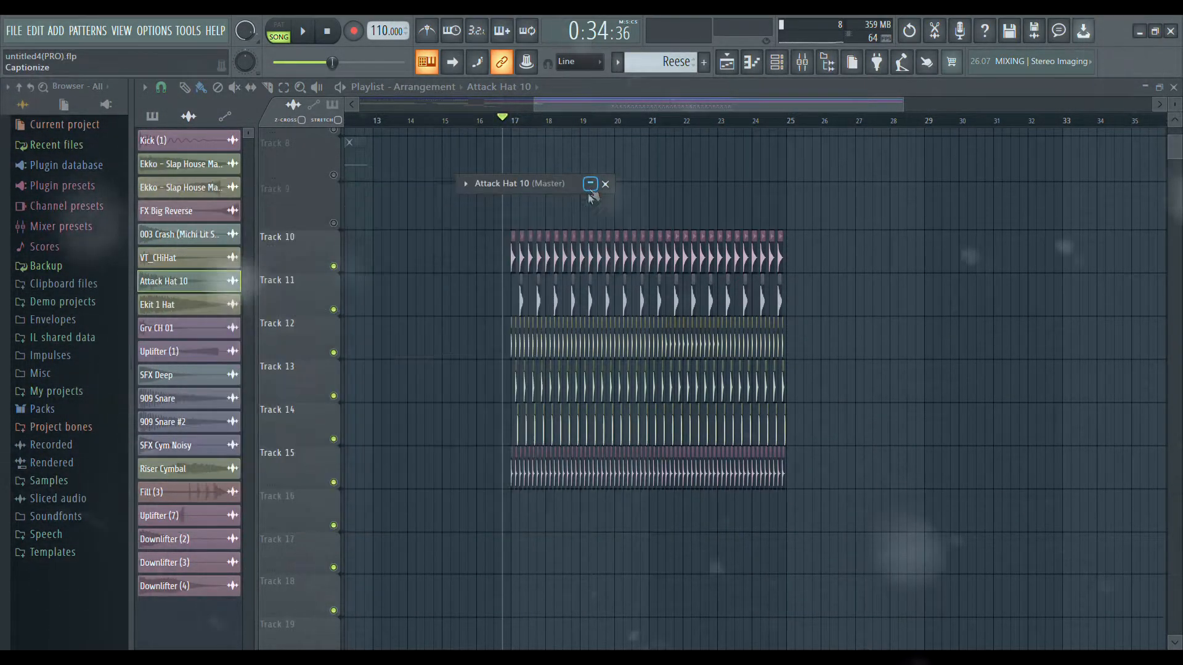
pyautogui.doubleClick(524, 424)
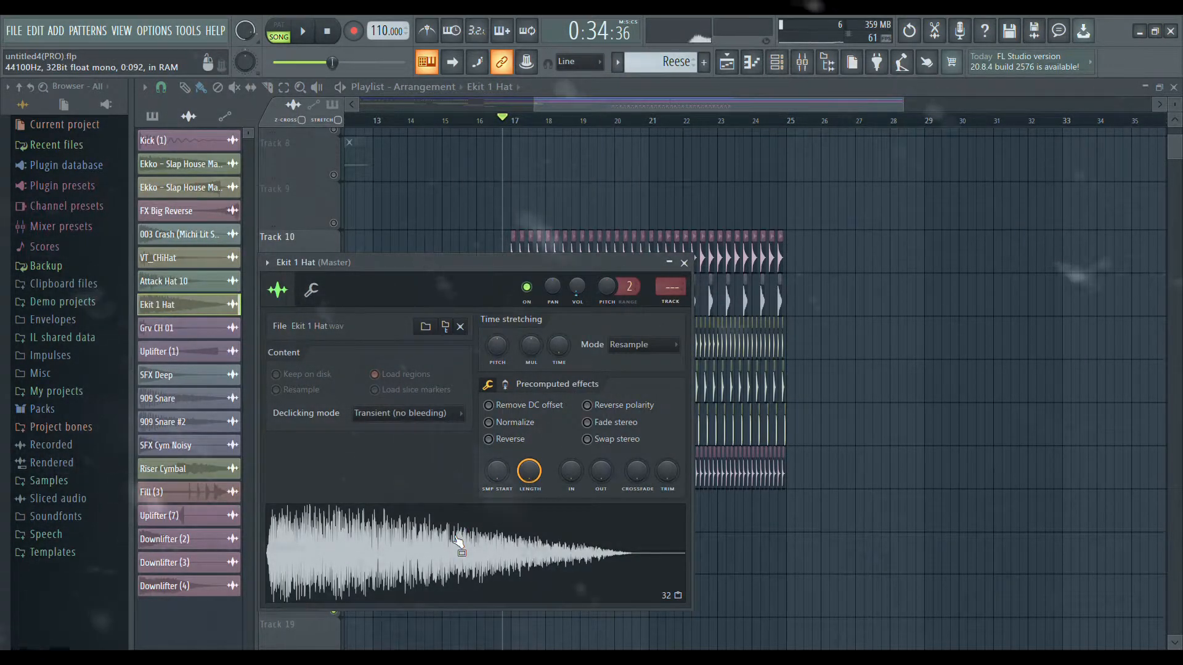
pyautogui.click(669, 264)
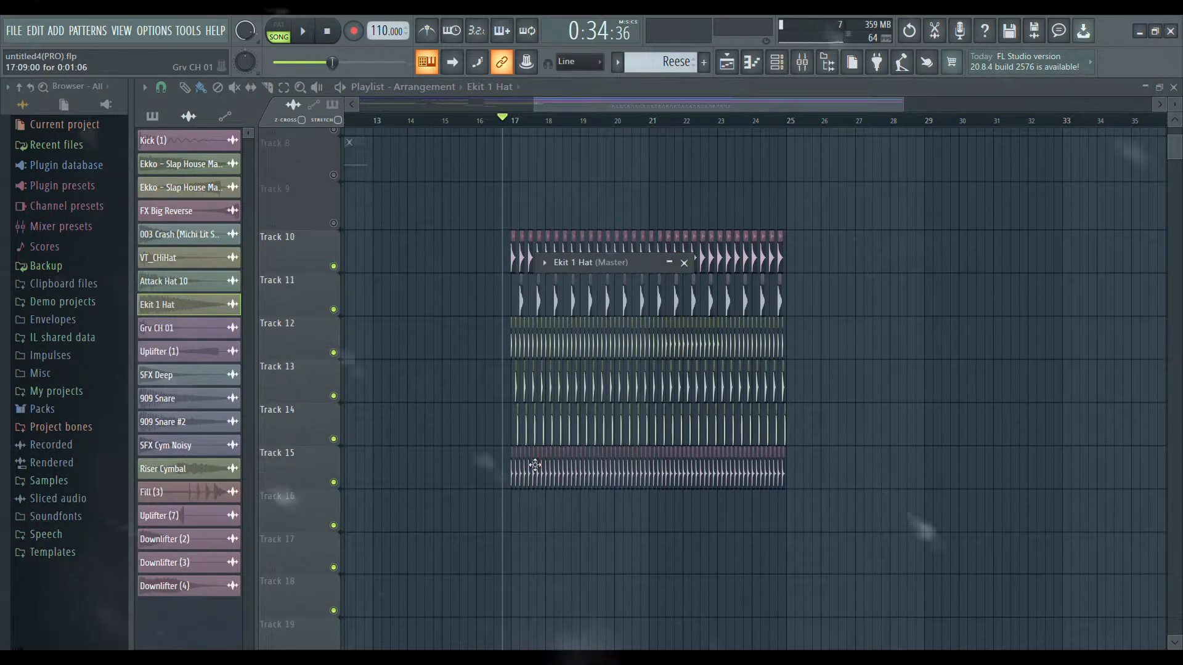
pyautogui.doubleClick(535, 465)
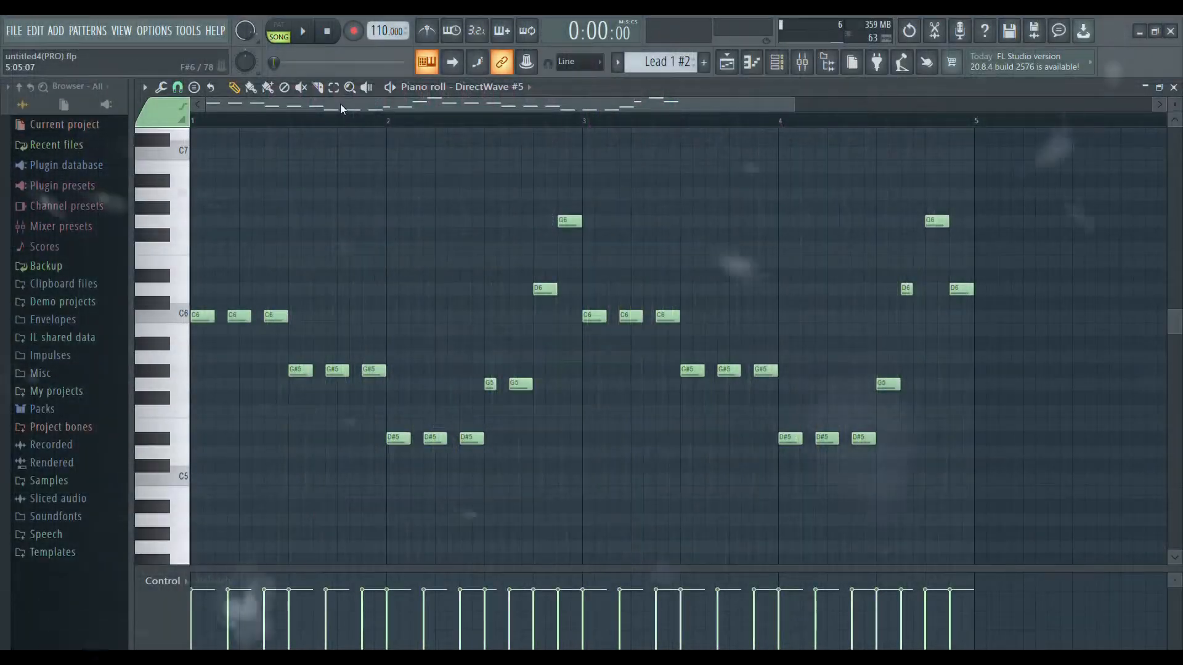
# Step: Audition the Lead 1 #2, Lead 1 #3, Stab and Lead 3 patterns individually in pattern mode
pyautogui.click(279, 31)
pyautogui.press('space')
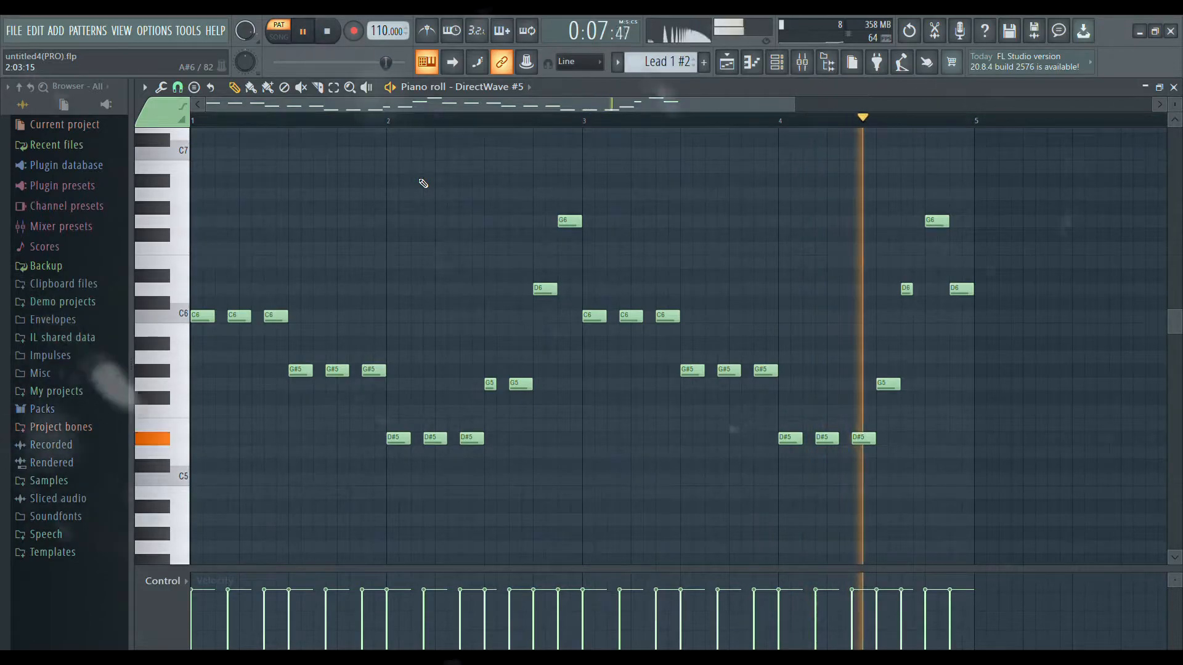
pyautogui.click(309, 36)
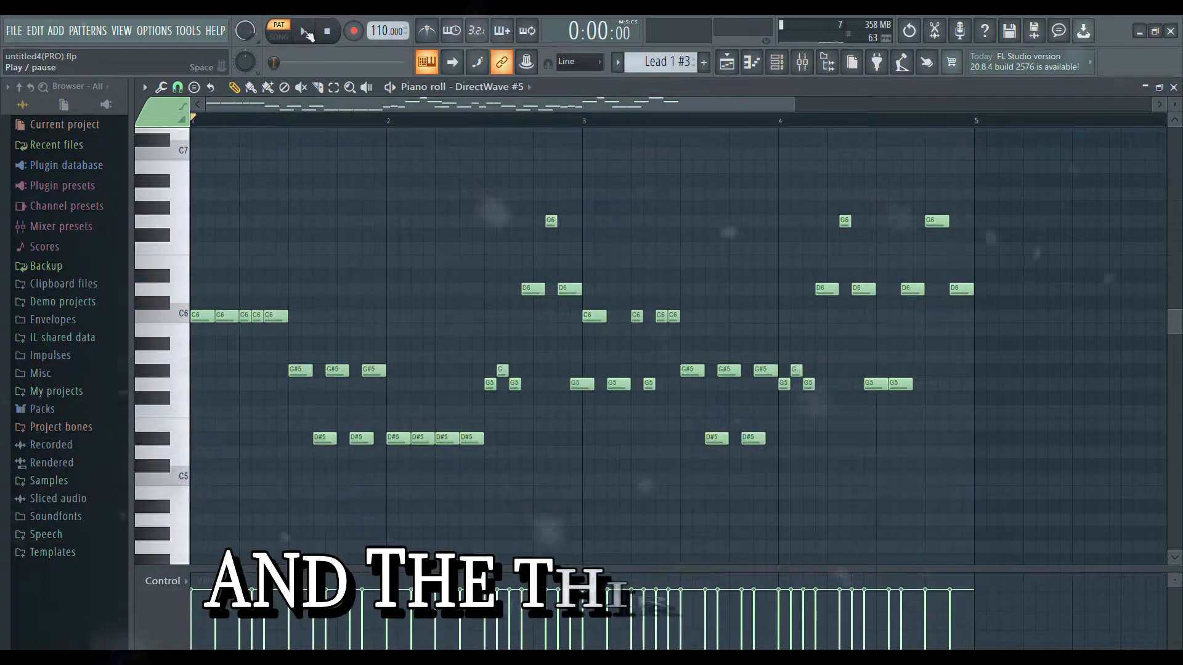
pyautogui.press('space')
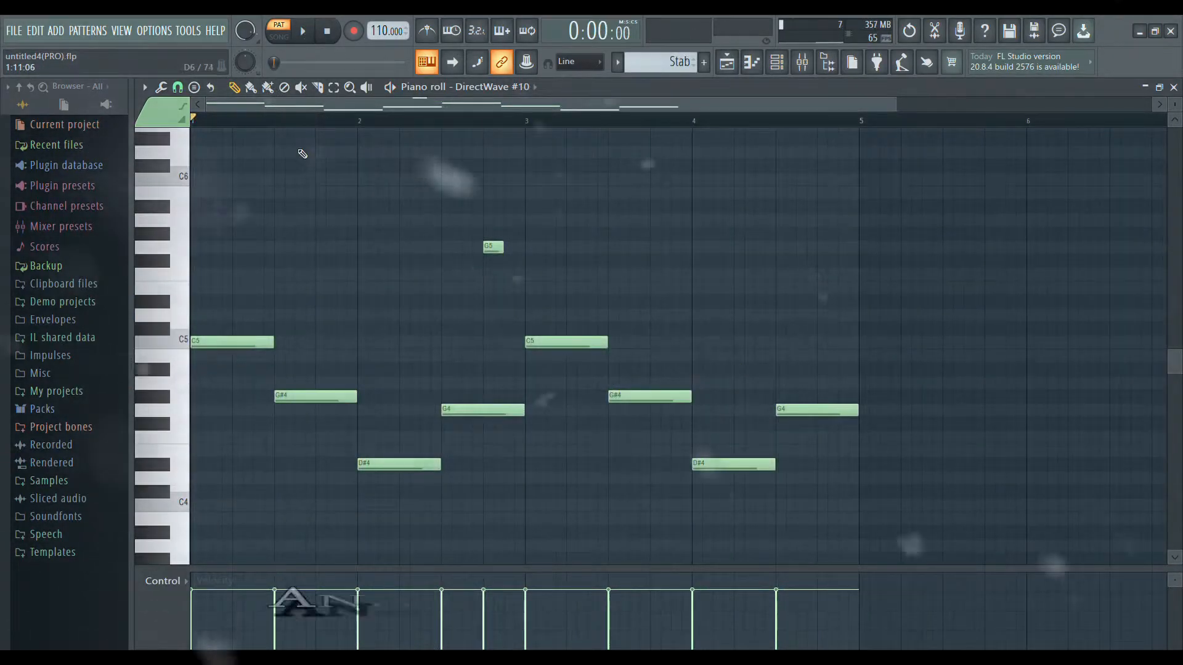
pyautogui.click(303, 32)
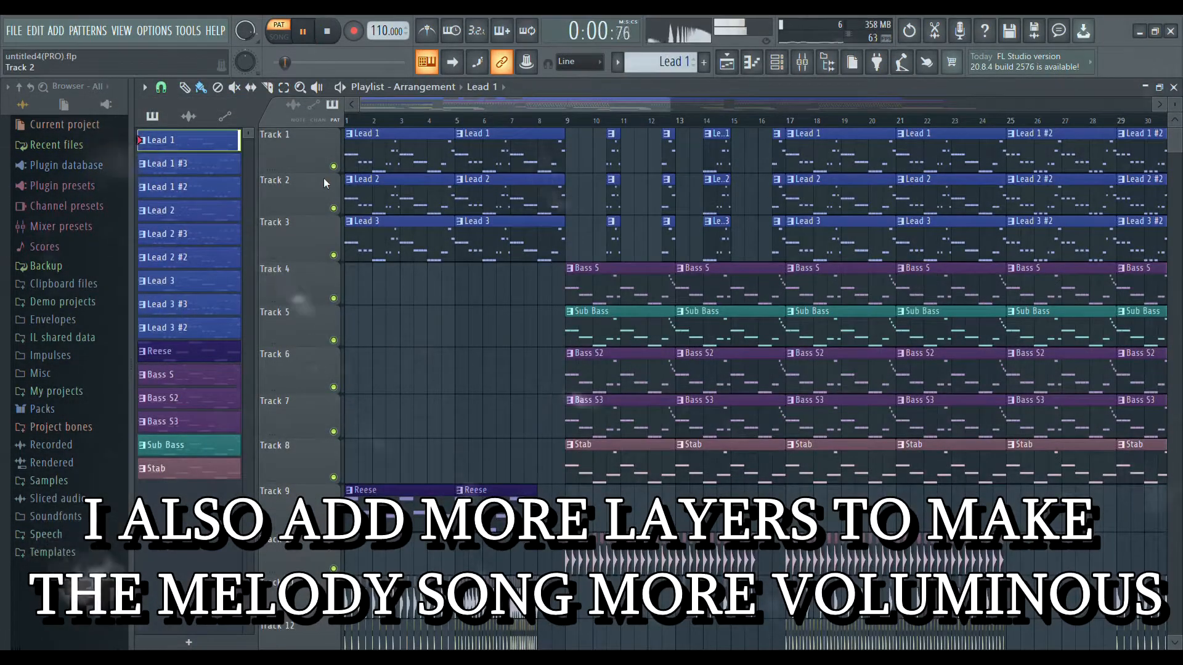
pyautogui.click(226, 287)
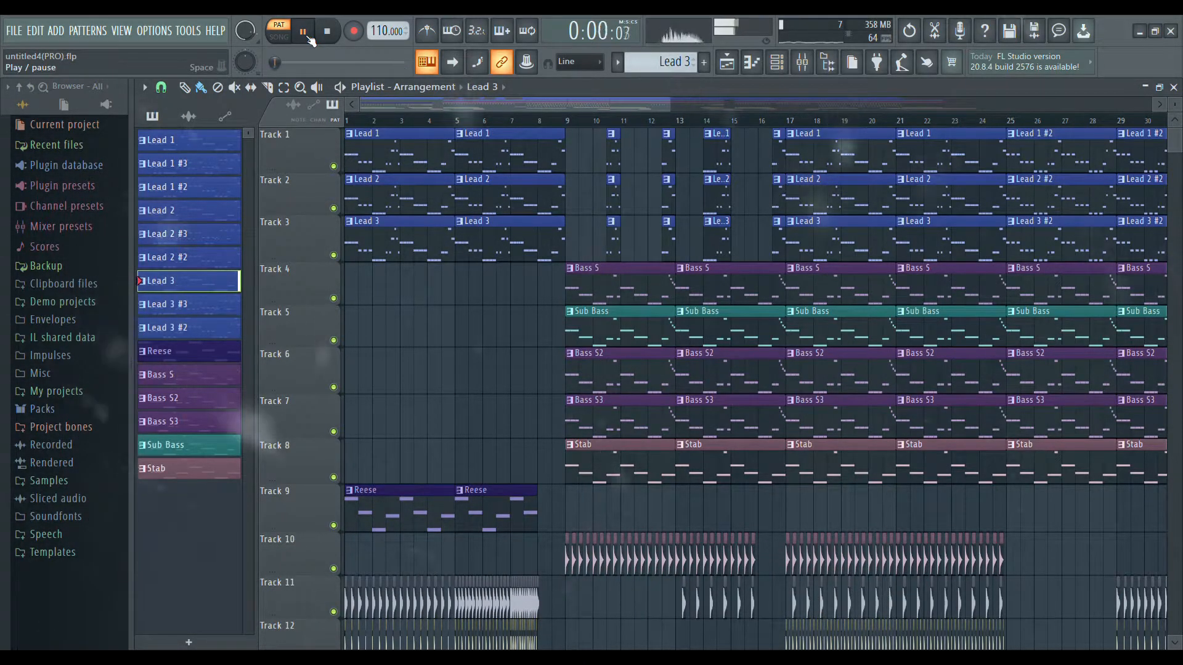
# Step: Select the Lead 1 pattern and play the full arrangement from bar 1 in song mode
pyautogui.moveTo(1175, 105); pyautogui.dragTo(1174, 100)
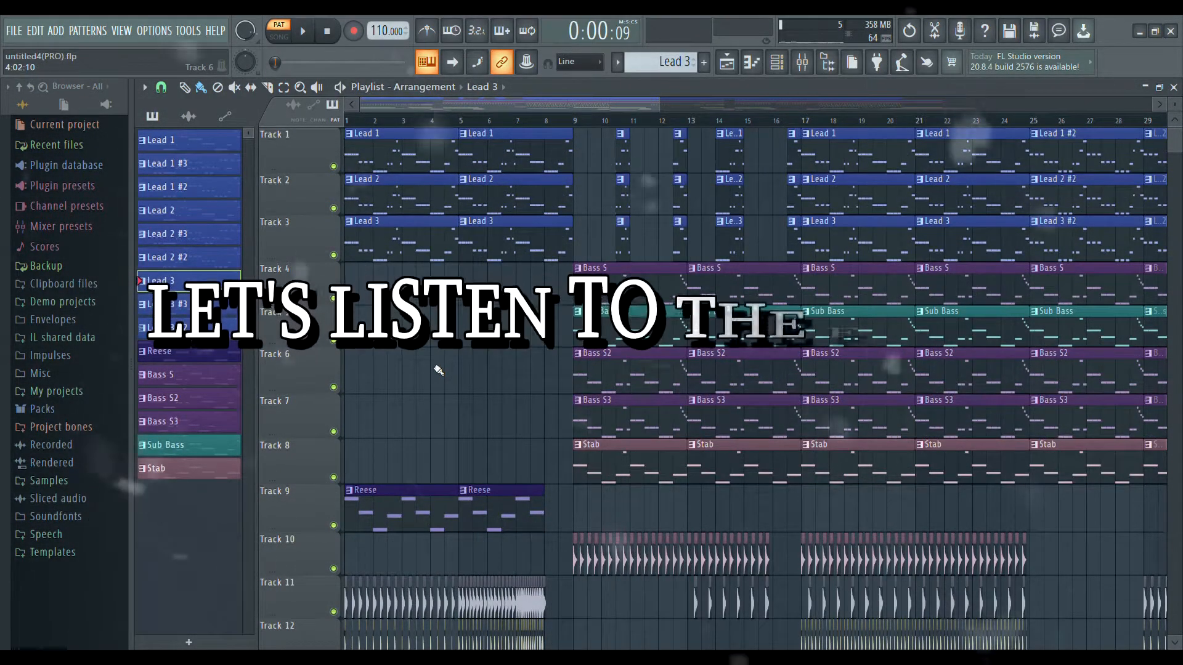
pyautogui.click(289, 37)
pyautogui.click(196, 146)
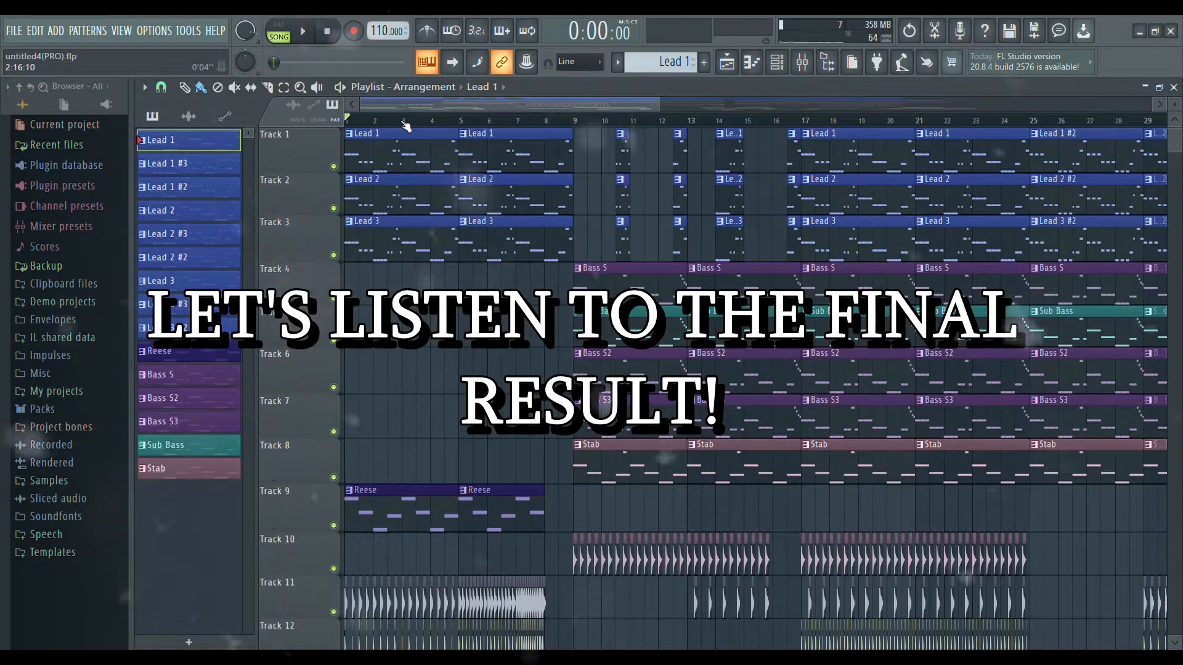
pyautogui.click(304, 32)
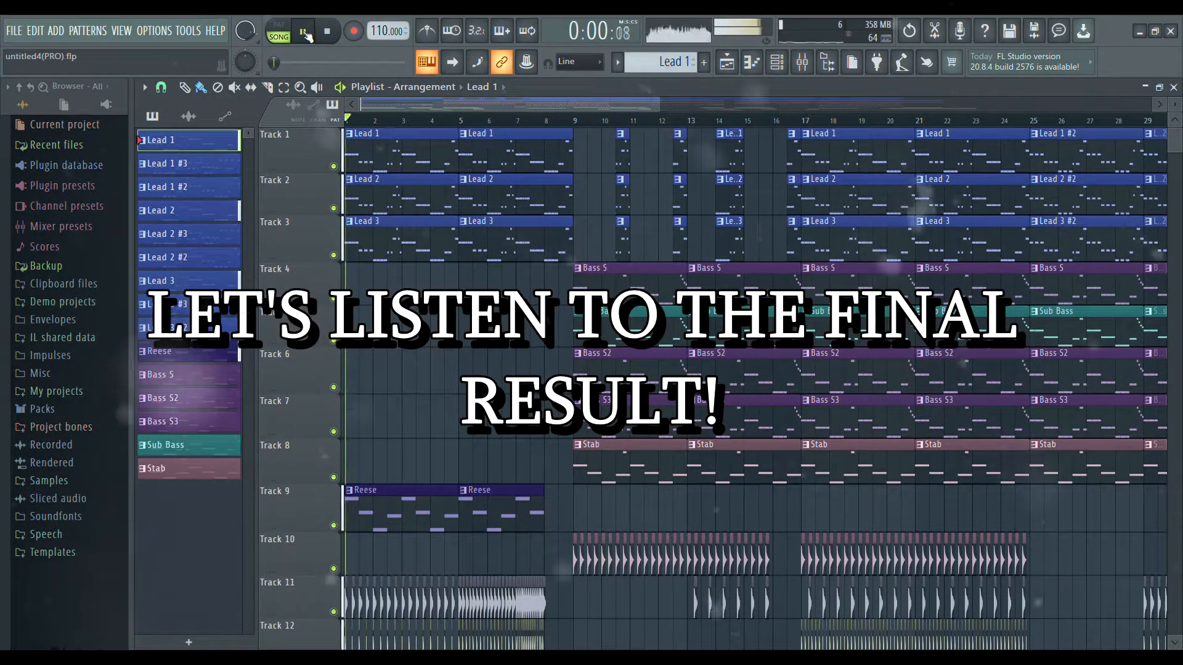
# Step: Review the melodic, bass, drum and effects clips on Tracks 1 to 20 while the intro and first drop play
pyautogui.scroll(-3, 452, 353)
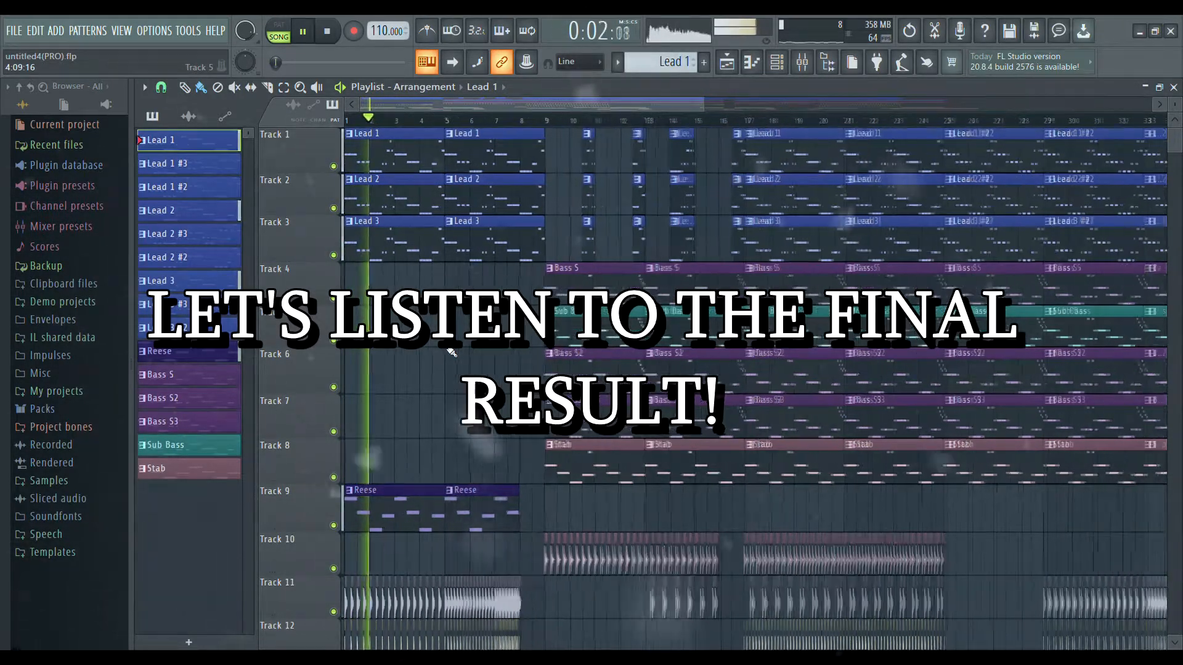
pyautogui.scroll(-10, 452, 352)
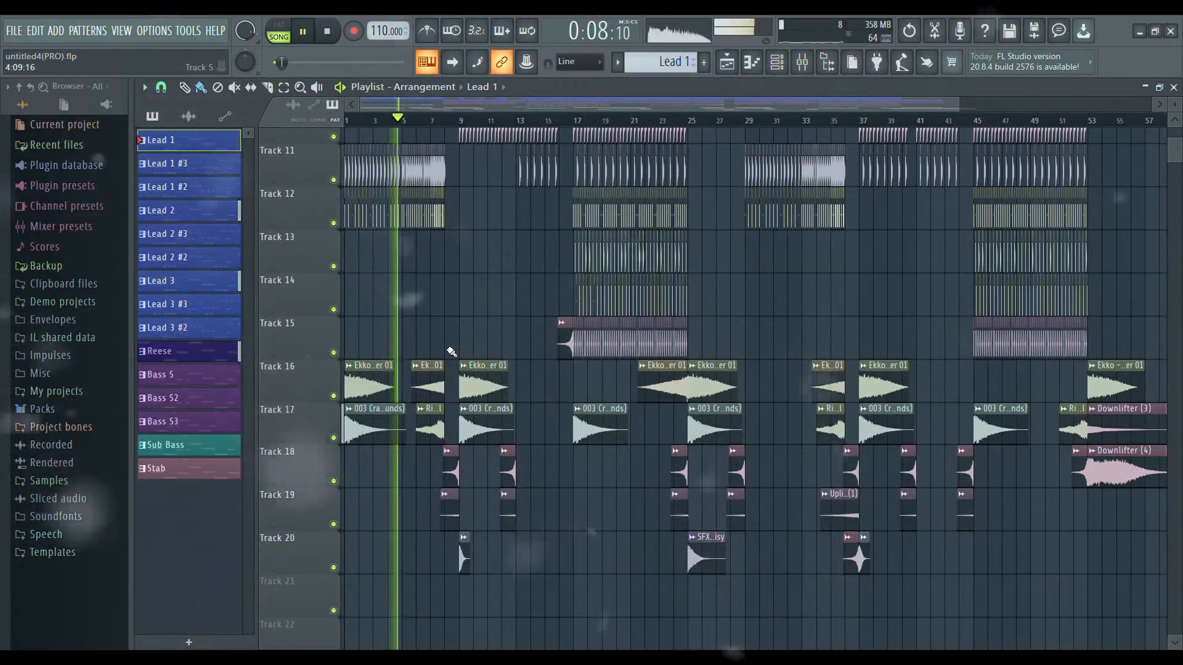
pyautogui.scroll(2, 452, 353)
pyautogui.scroll(9, 451, 353)
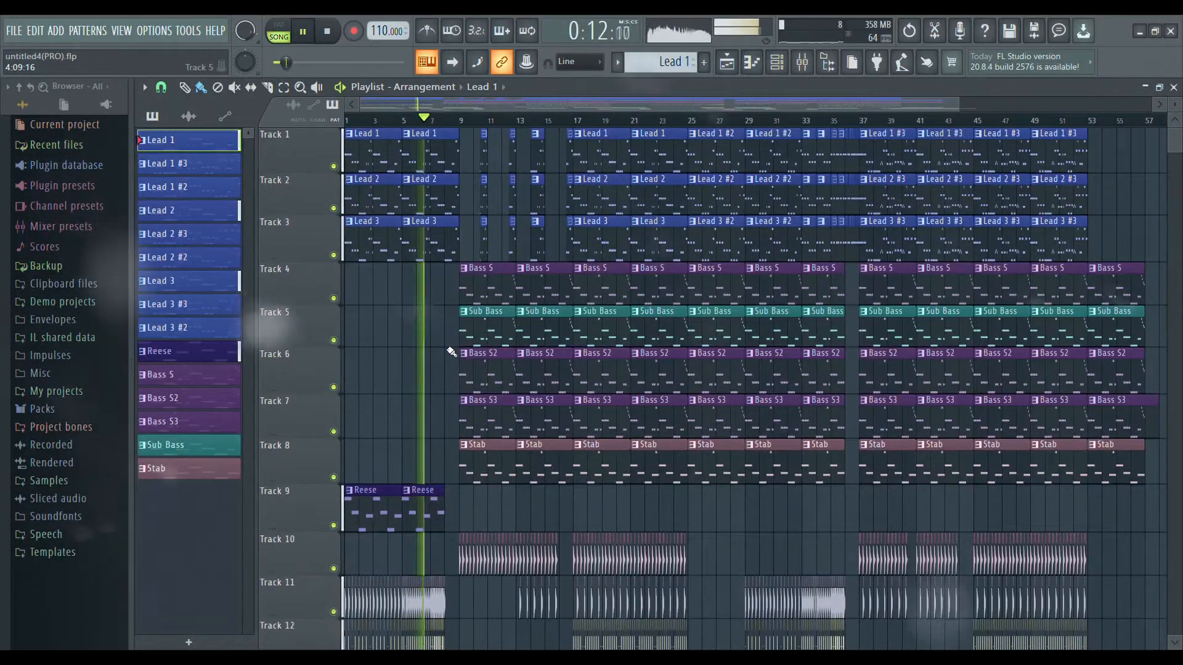
pyautogui.scroll(2, 506, 123)
pyautogui.moveTo(498, 106); pyautogui.dragTo(476, 112)
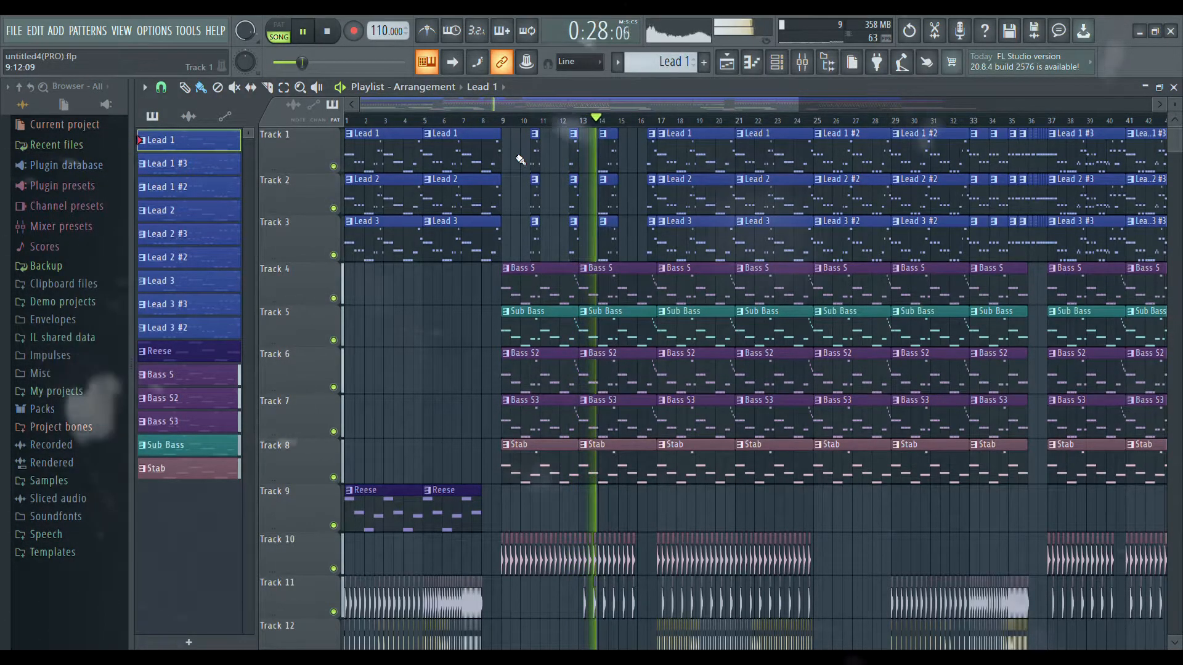
pyautogui.scroll(-6, 519, 160)
pyautogui.scroll(-2, 520, 160)
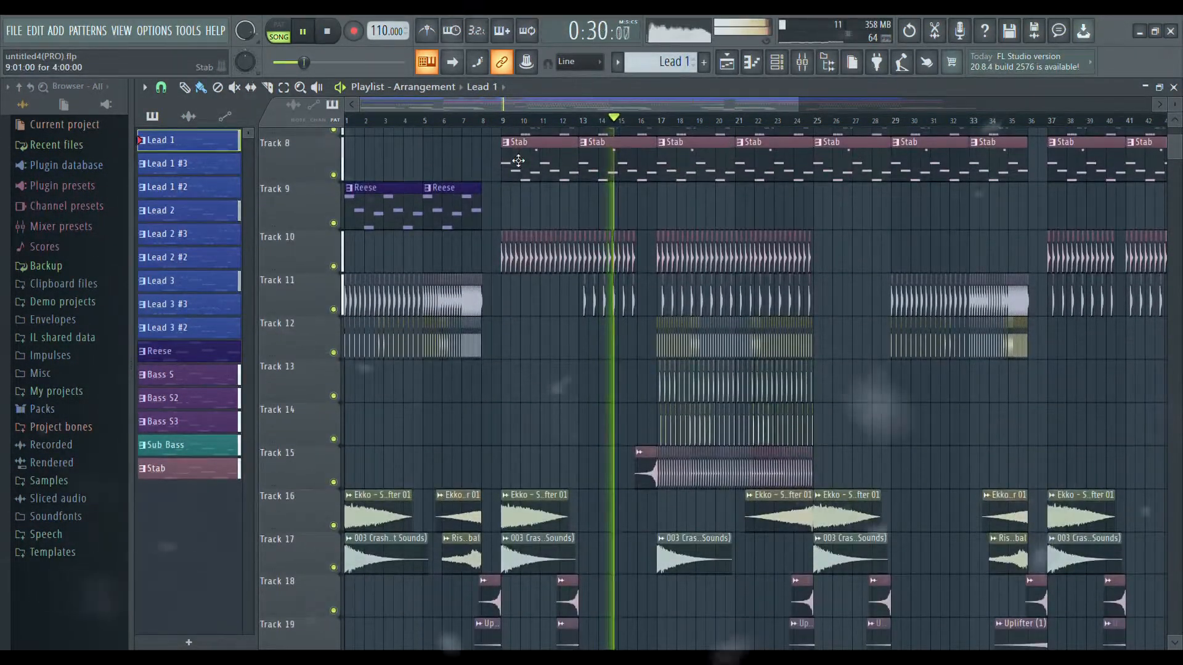
pyautogui.scroll(-1, 518, 160)
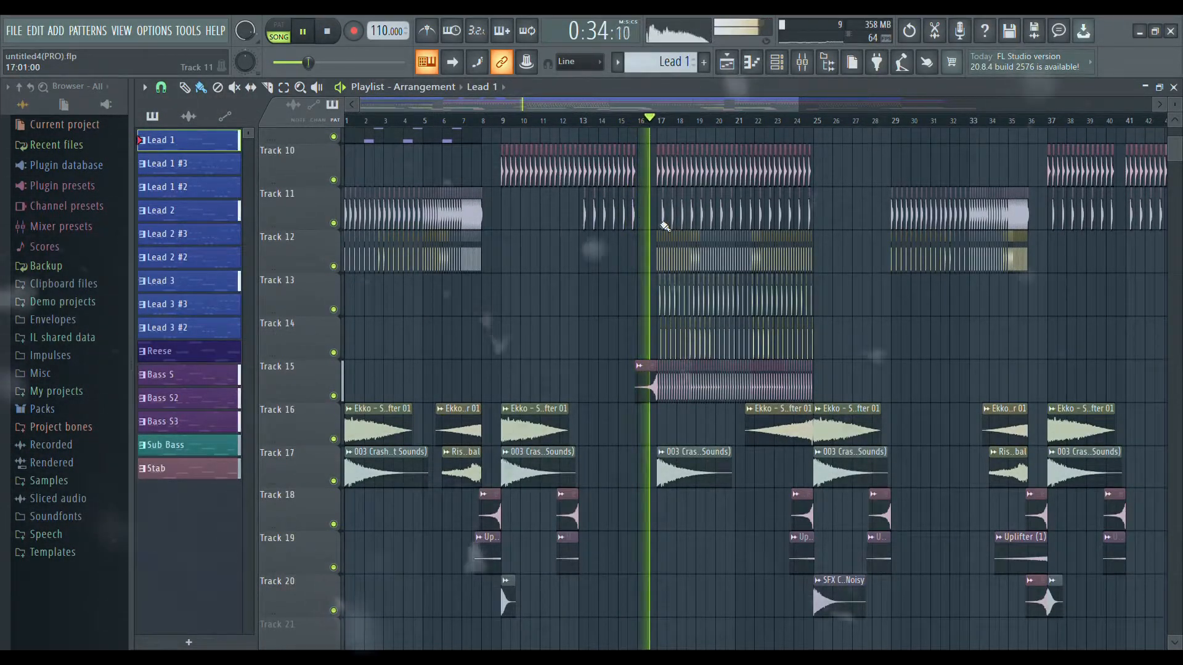
pyautogui.scroll(7, 885, 189)
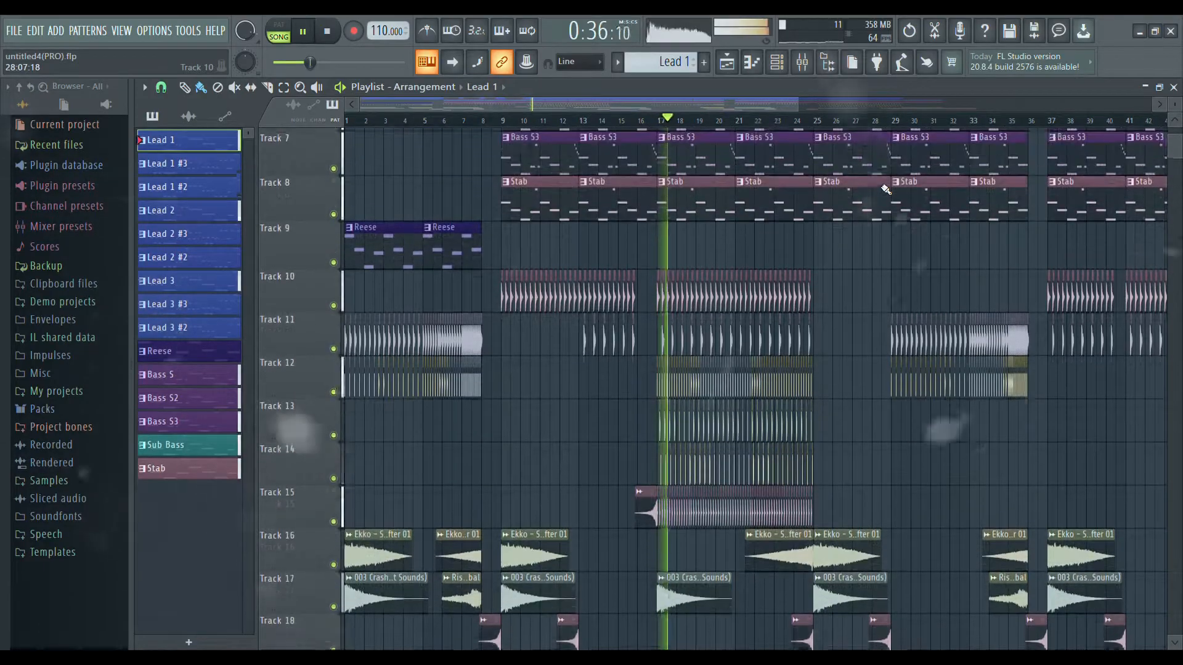
pyautogui.scroll(3, 886, 189)
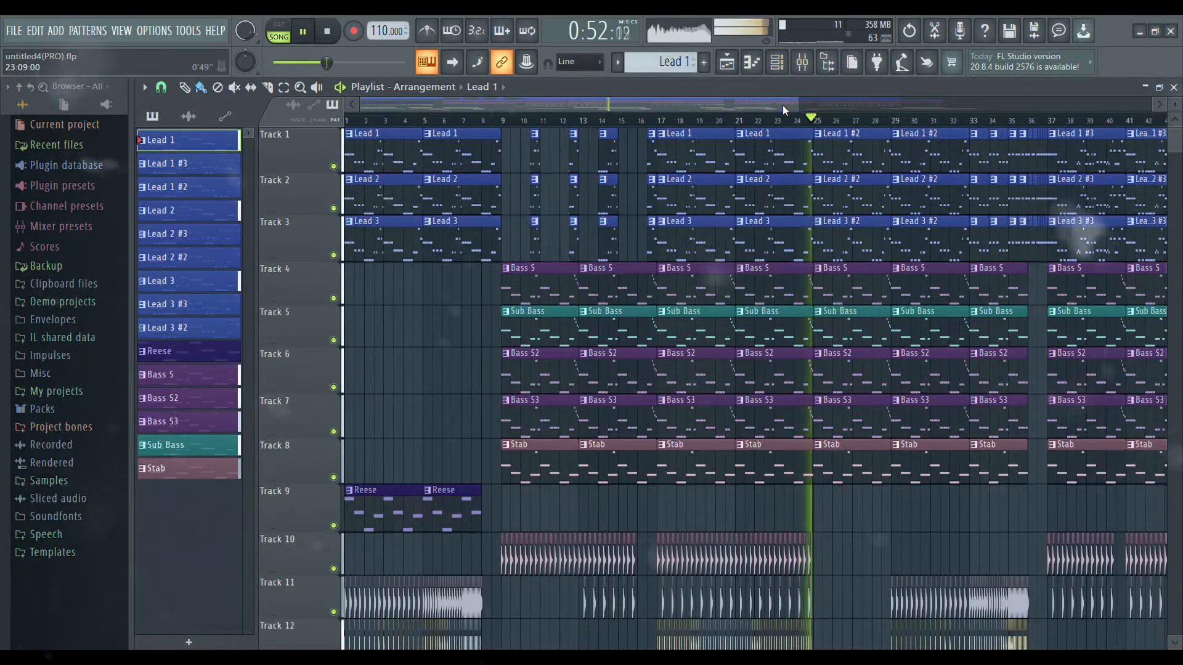
# Step: Review the arrangement from bar 17 through the second drop to the ending downlifters on Tracks 17 and 18 during playback
pyautogui.moveTo(782, 105); pyautogui.dragTo(961, 106)
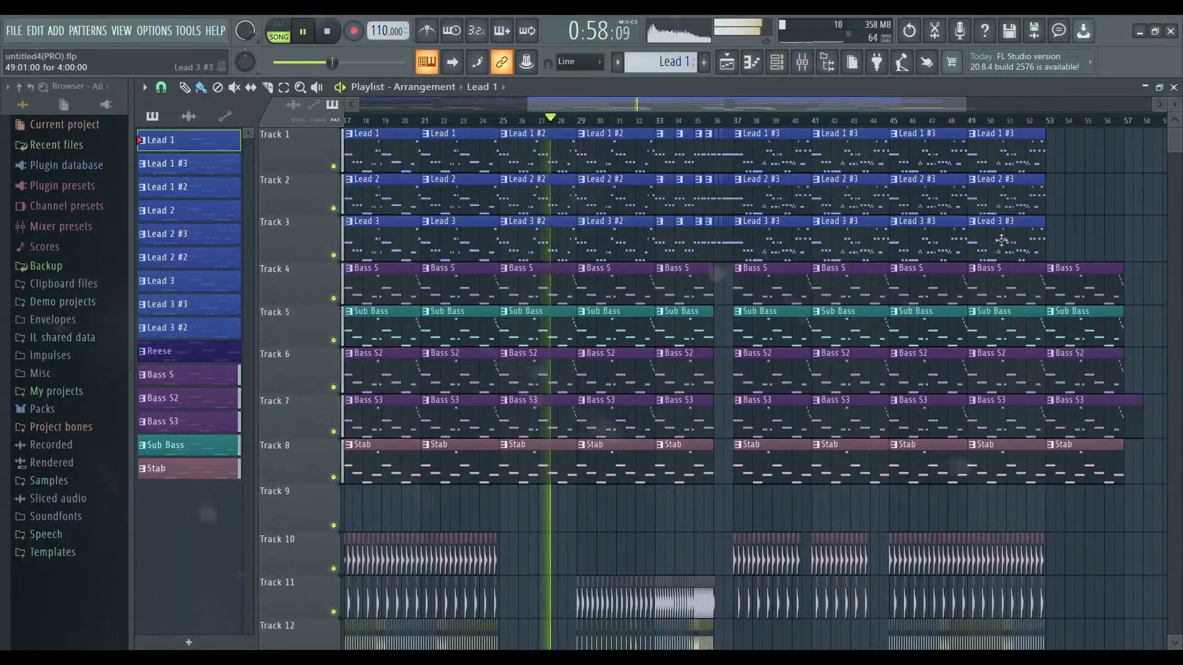
pyautogui.scroll(-10, 735, 298)
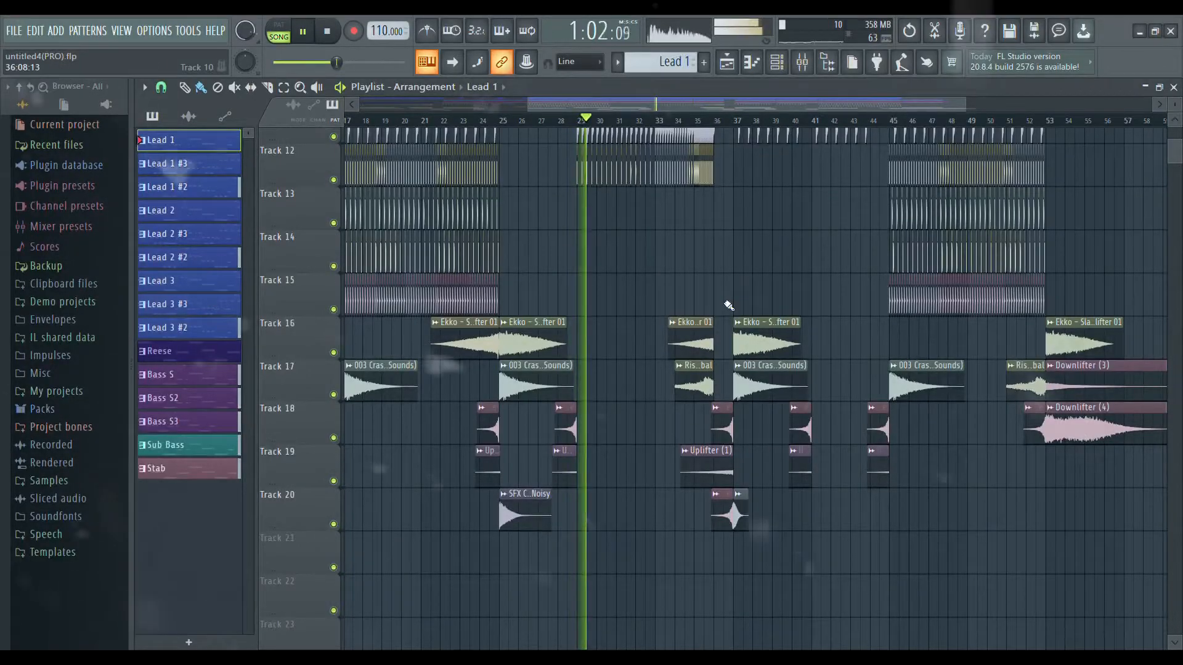
pyautogui.scroll(10, 729, 305)
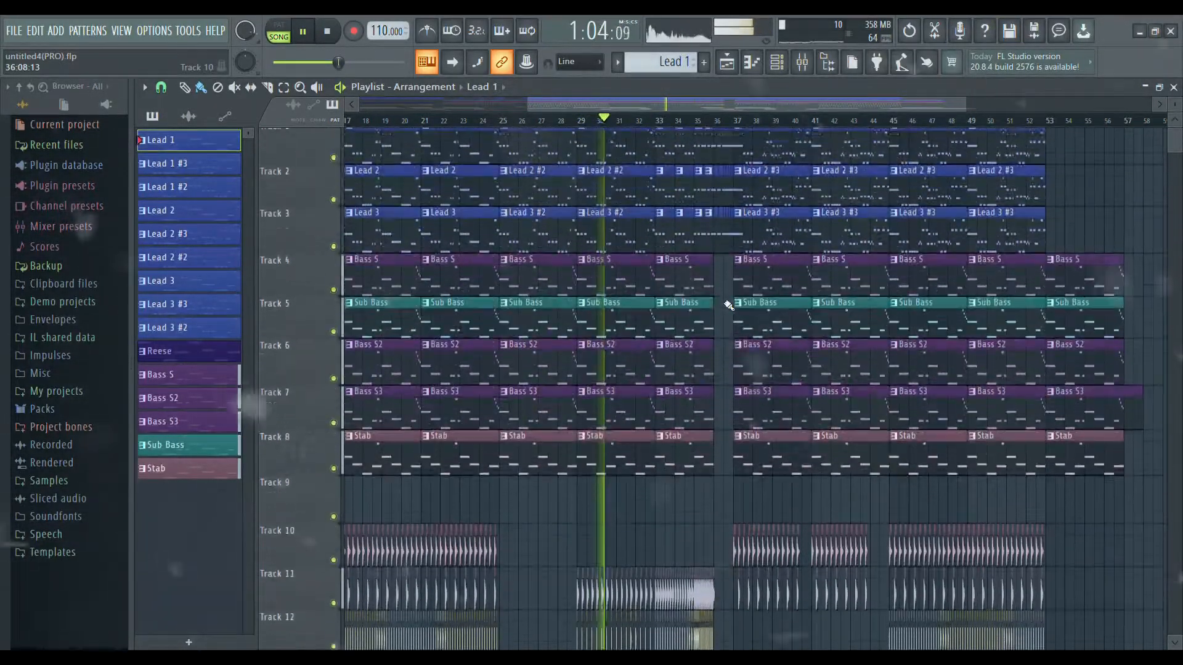
pyautogui.scroll(1, 729, 306)
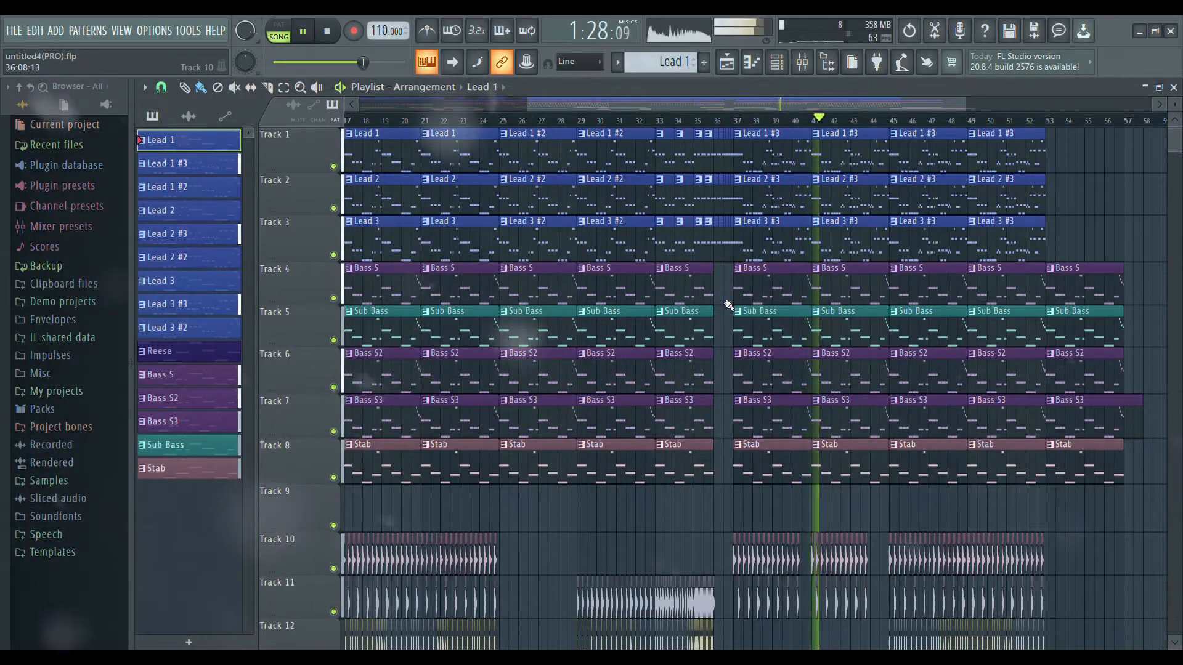
pyautogui.scroll(-5, 728, 305)
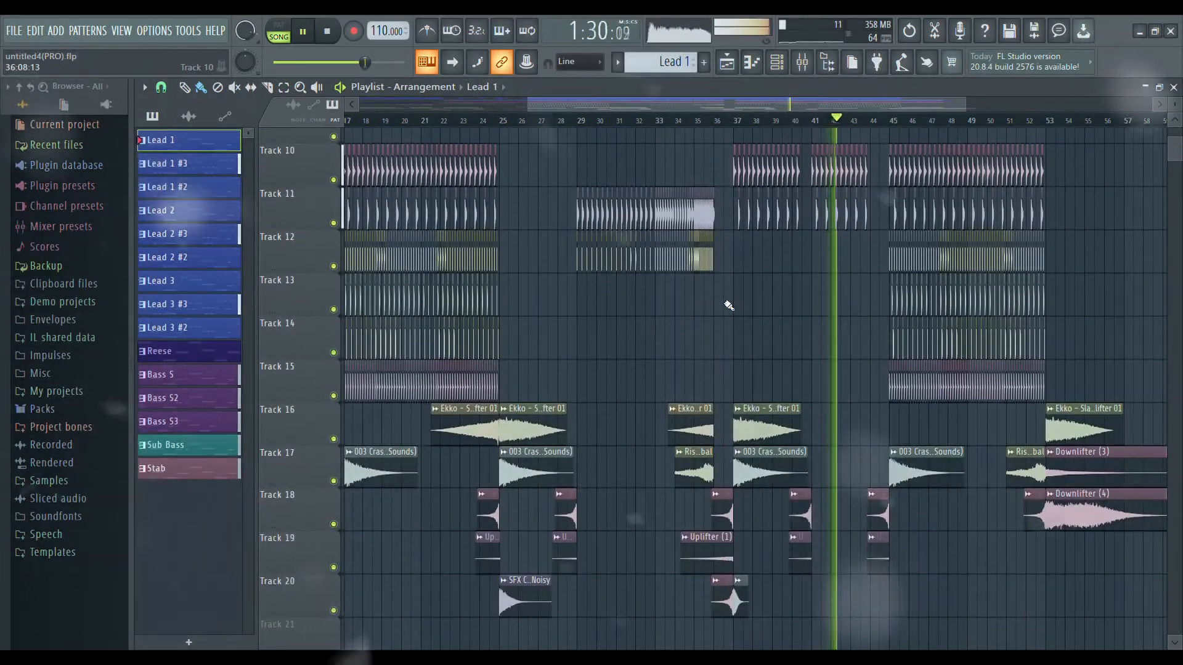
pyautogui.scroll(4, 729, 306)
pyautogui.scroll(2, 729, 306)
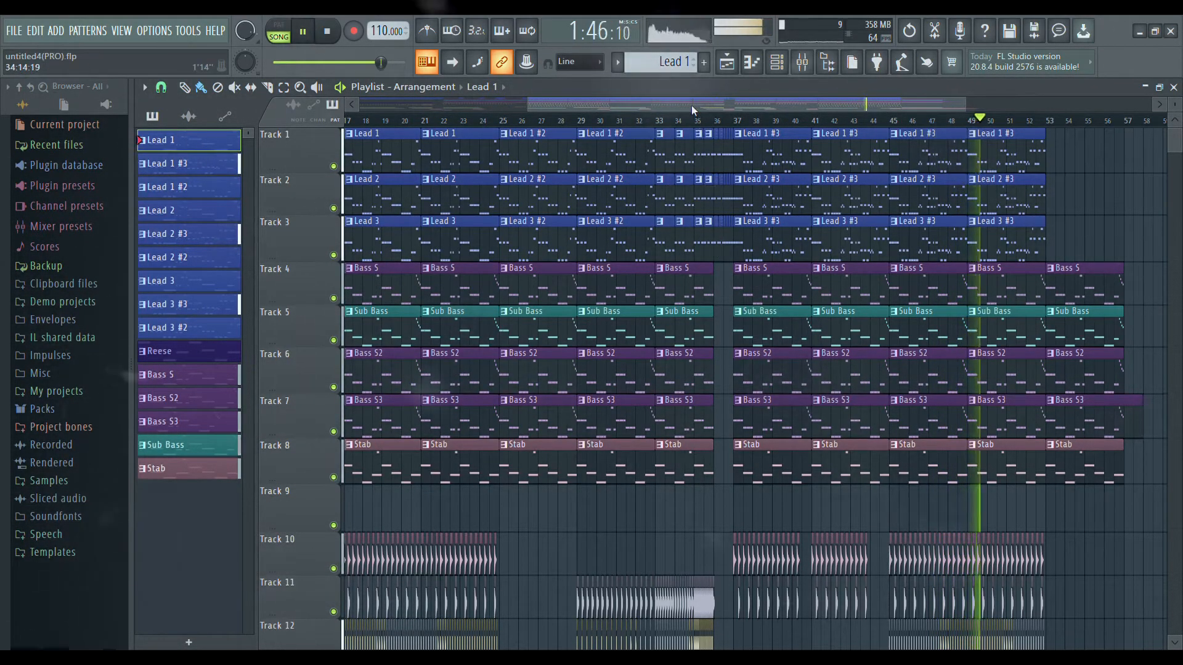
pyautogui.moveTo(692, 105); pyautogui.dragTo(799, 121)
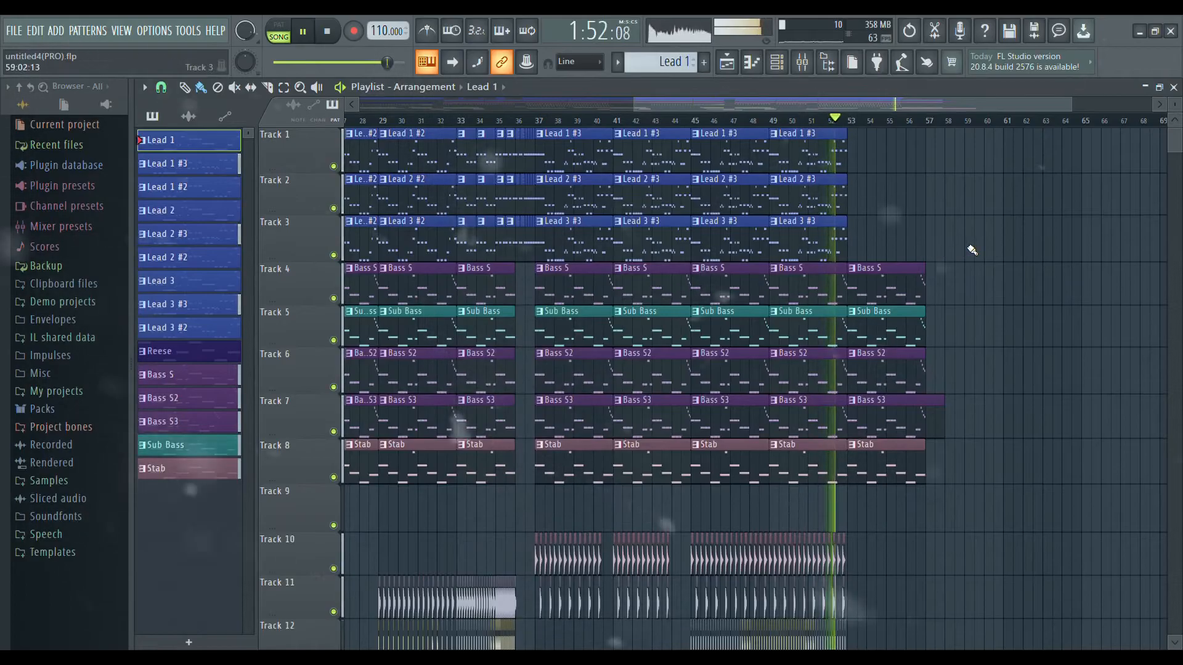
pyautogui.scroll(-6, 961, 252)
pyautogui.scroll(-1, 977, 243)
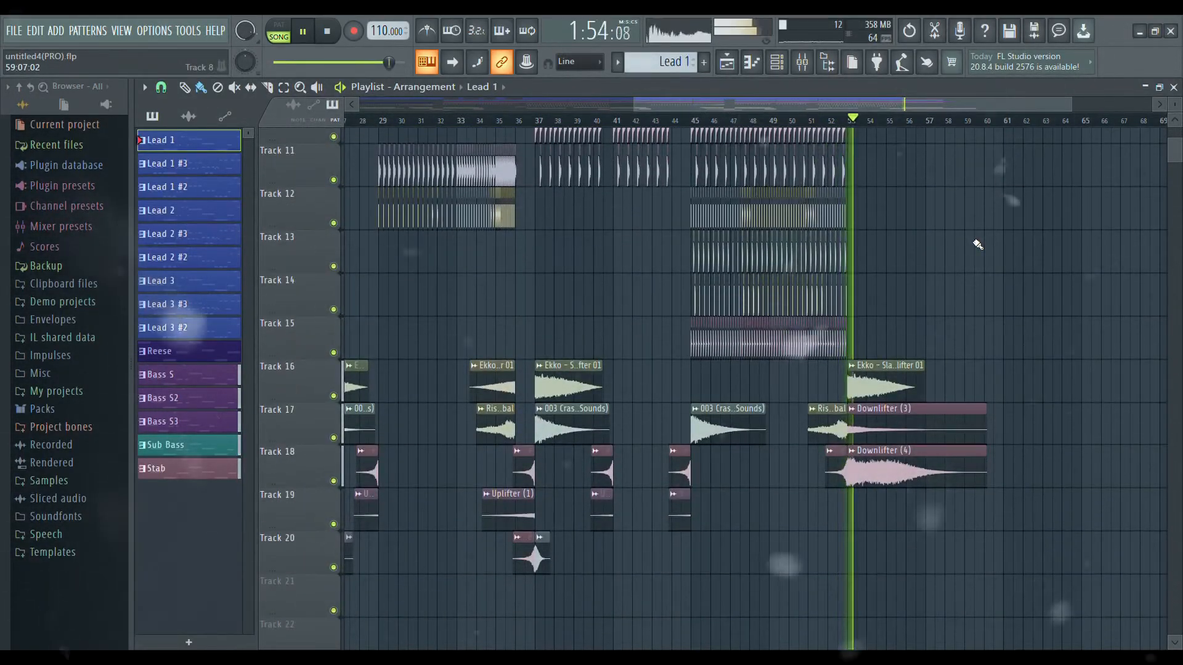
pyautogui.scroll(7, 978, 245)
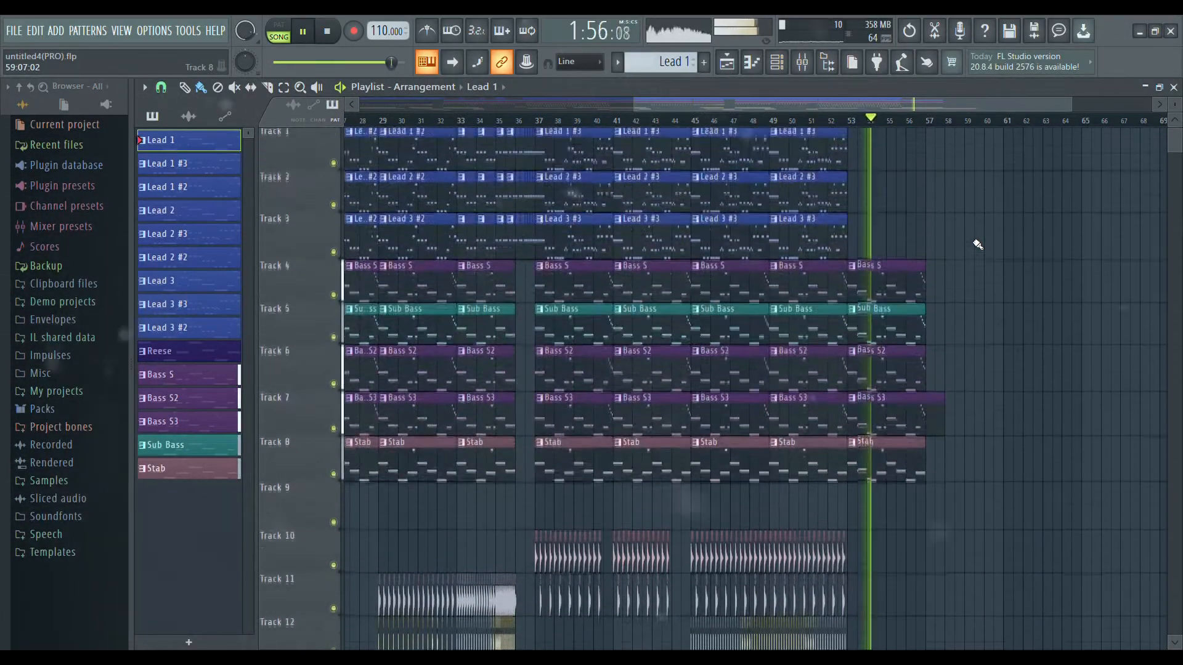